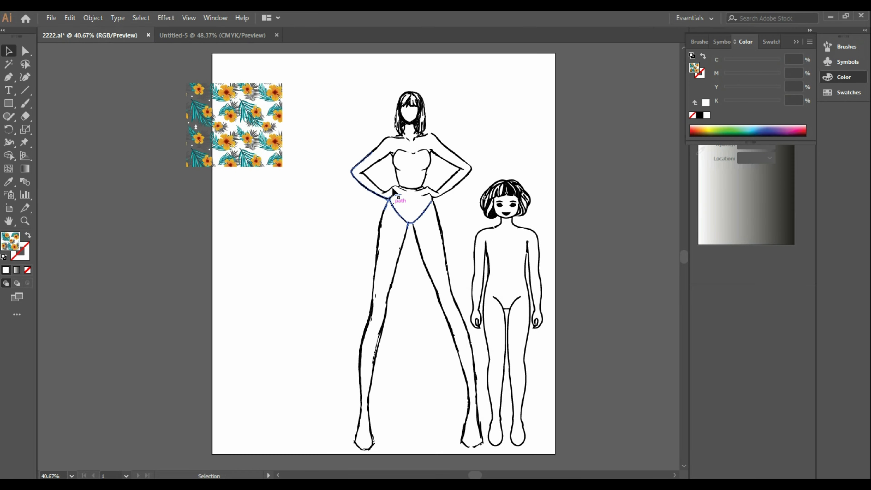
pyautogui.moveTo(386, 111); pyautogui.dragTo(540, 332)
pyautogui.hotkey('ctrl', 'c')
pyautogui.click(466, 268)
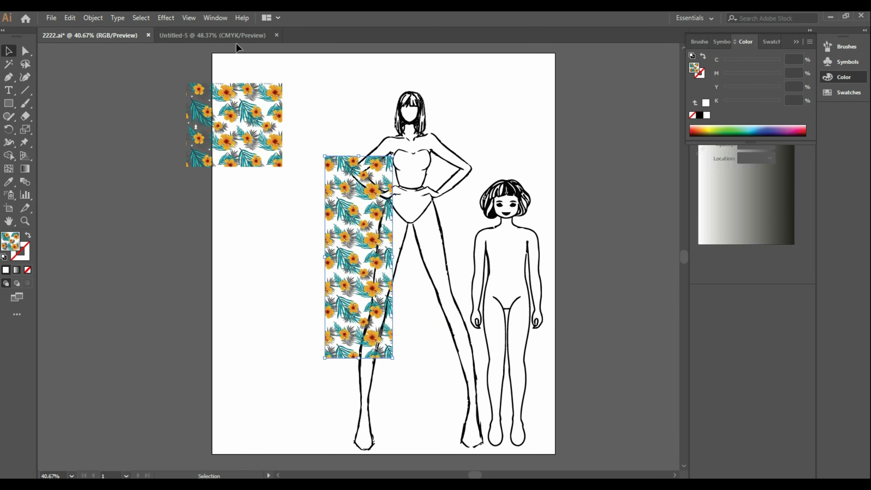
pyautogui.click(234, 38)
pyautogui.hotkey('ctrl', 'v')
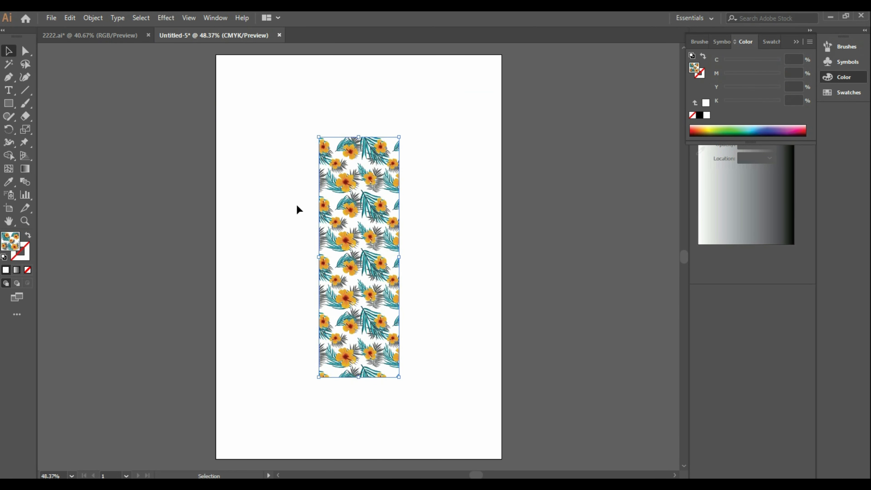
pyautogui.hotkey('ctrl', 'z')
pyautogui.click(90, 35)
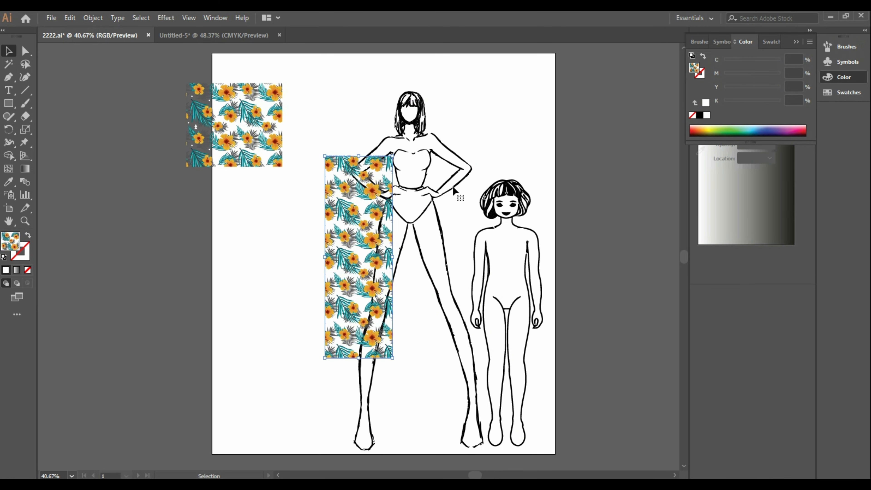
pyautogui.press('Delete')
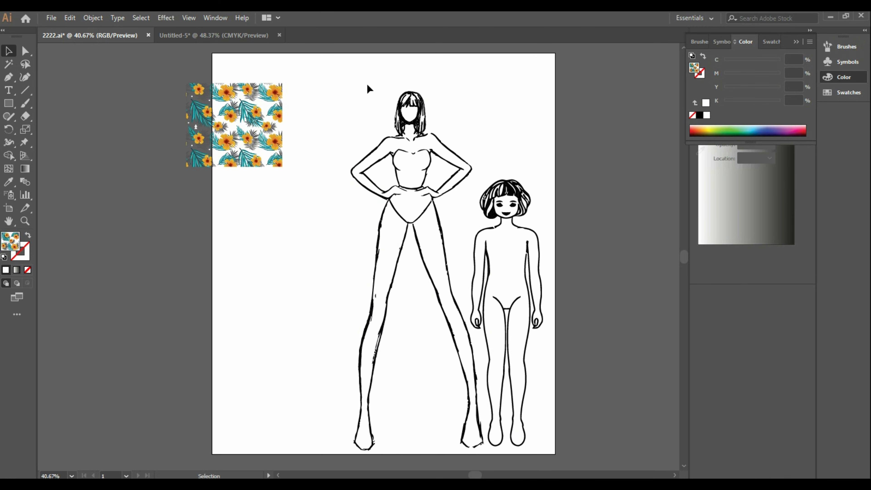
pyautogui.moveTo(369, 82); pyautogui.dragTo(511, 335)
pyautogui.hotkey('ctrl', 'z')
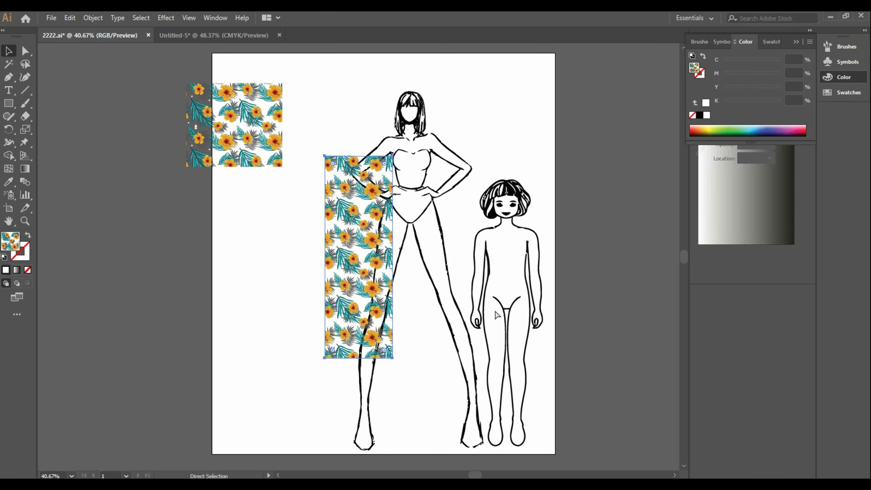
pyautogui.press('Delete')
# Copy both figure drawings from 2222.ai and paste them into the Untitled-5 document.
pyautogui.moveTo(356, 111); pyautogui.dragTo(530, 328)
pyautogui.press('v')
pyautogui.hotkey('ctrl', 'c')
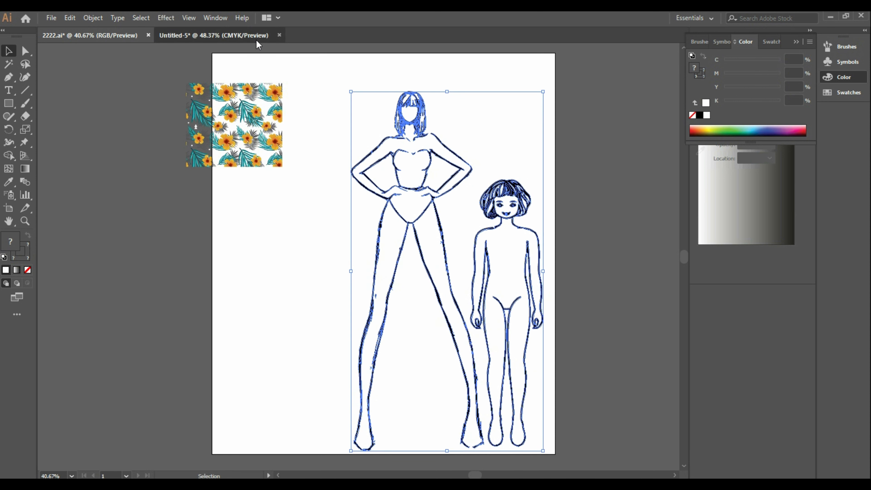
pyautogui.click(214, 35)
pyautogui.hotkey('ctrl', 'v')
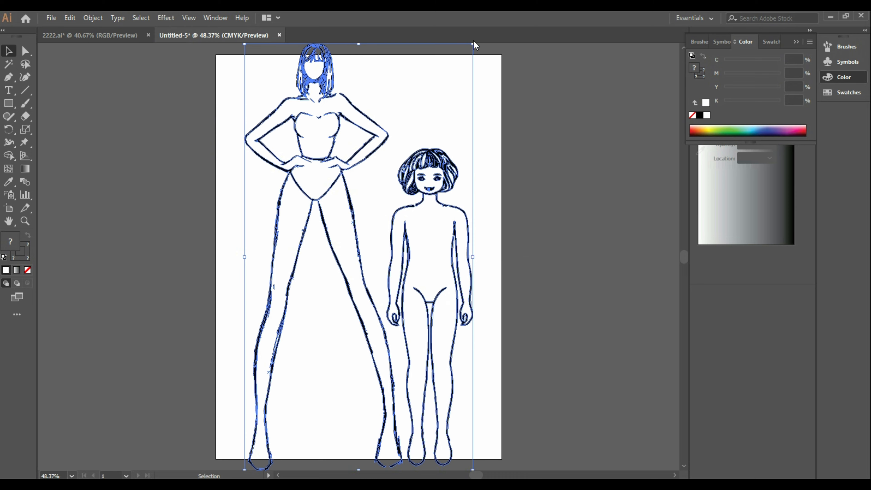
# Scale down the pasted figures and move them so both fit inside the artboard.
pyautogui.moveTo(473, 45); pyautogui.dragTo(456, 73)
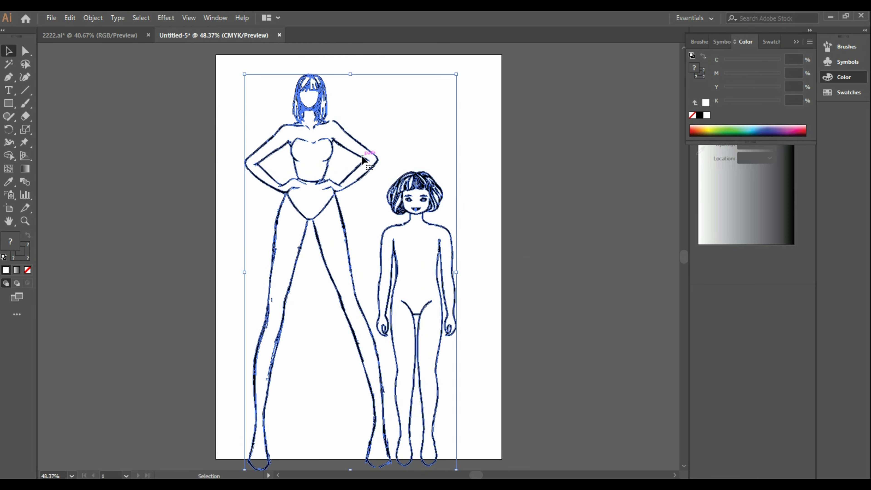
pyautogui.moveTo(367, 153); pyautogui.dragTo(374, 130)
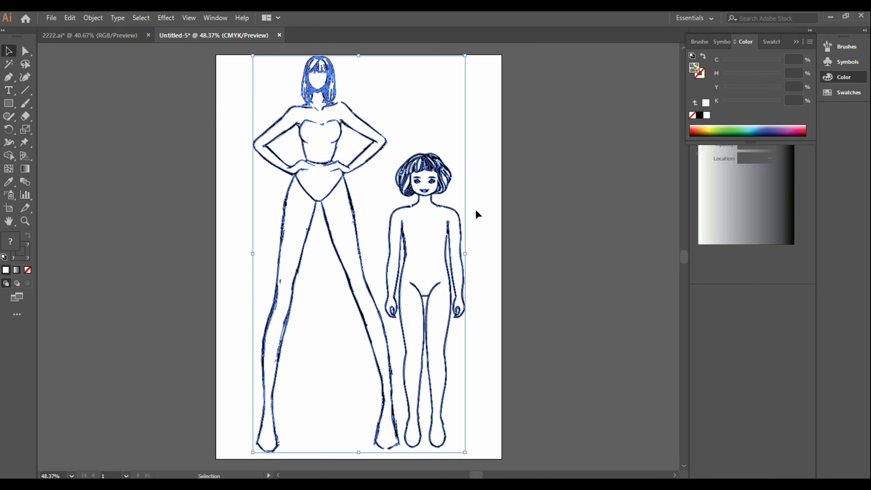
pyautogui.click(477, 214)
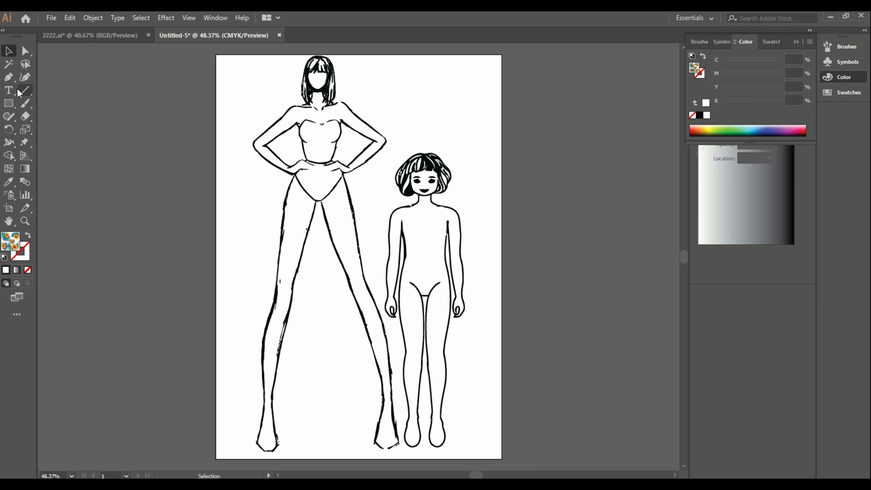
# Start a skirt outline with the Pen tool, tracing across and down the tall figure's waist.
pyautogui.click(9, 77)
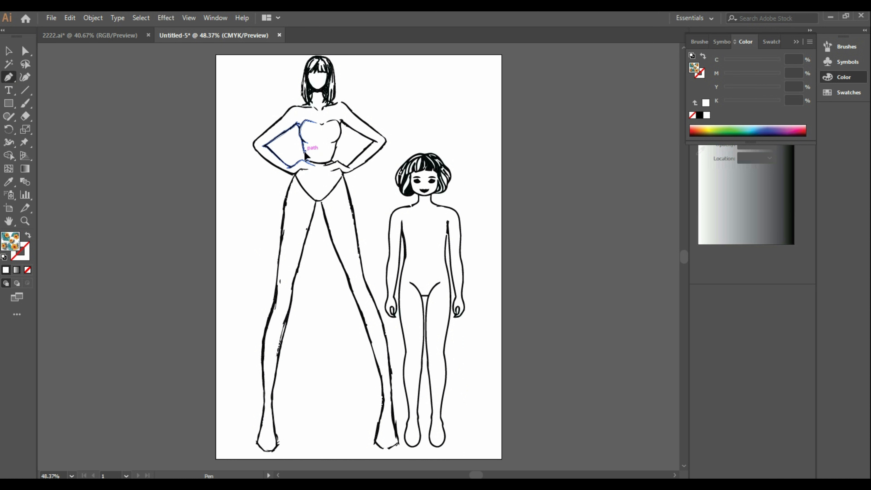
pyautogui.click(334, 152)
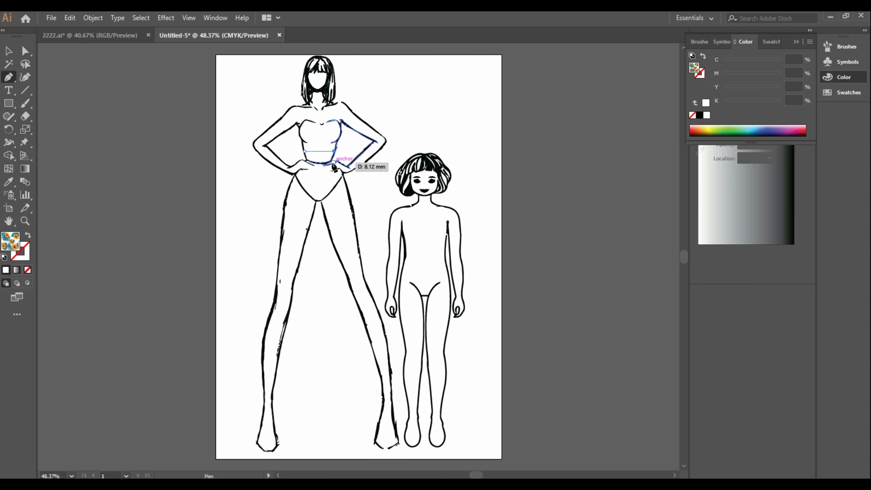
pyautogui.click(331, 161)
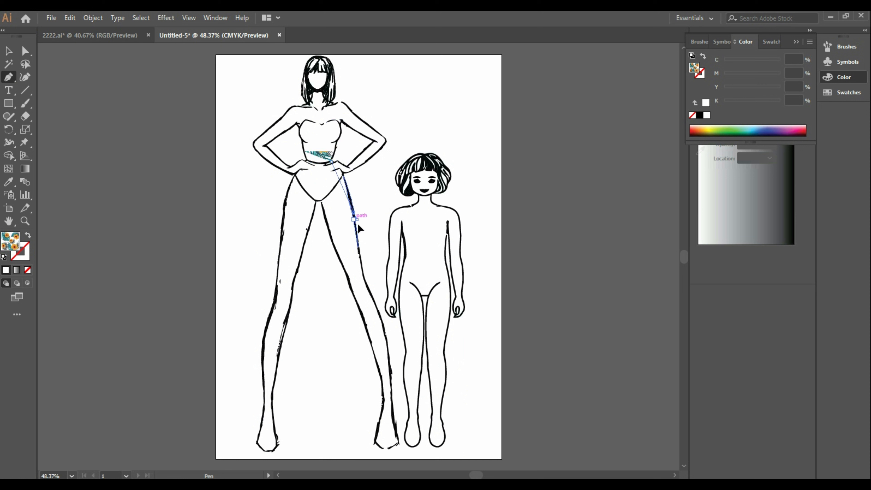
pyautogui.click(366, 270)
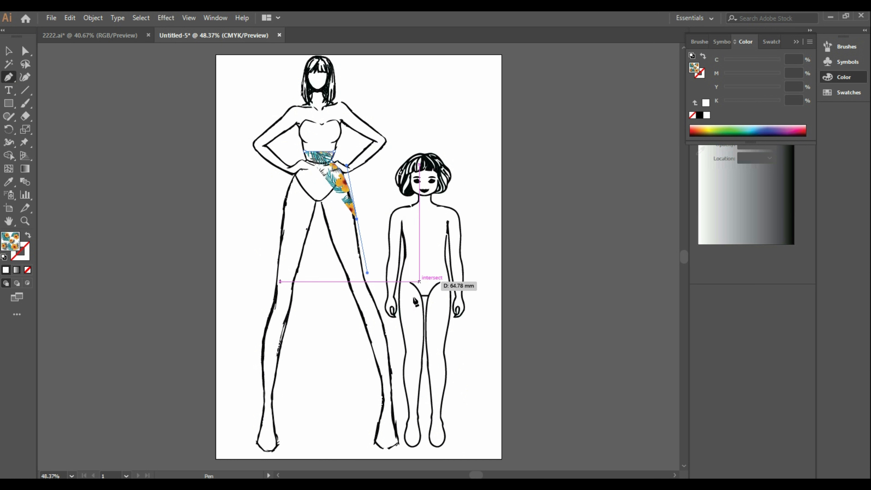
pyautogui.click(376, 310)
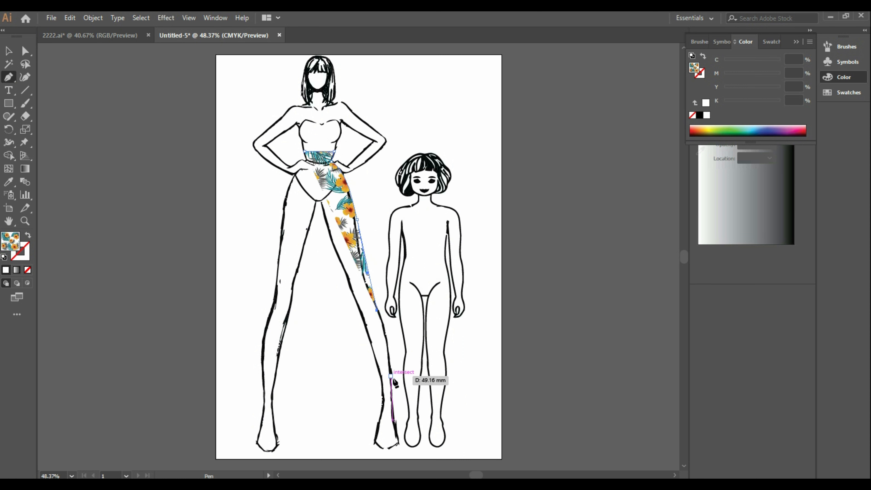
pyautogui.hotkey('ctrl', 'z')
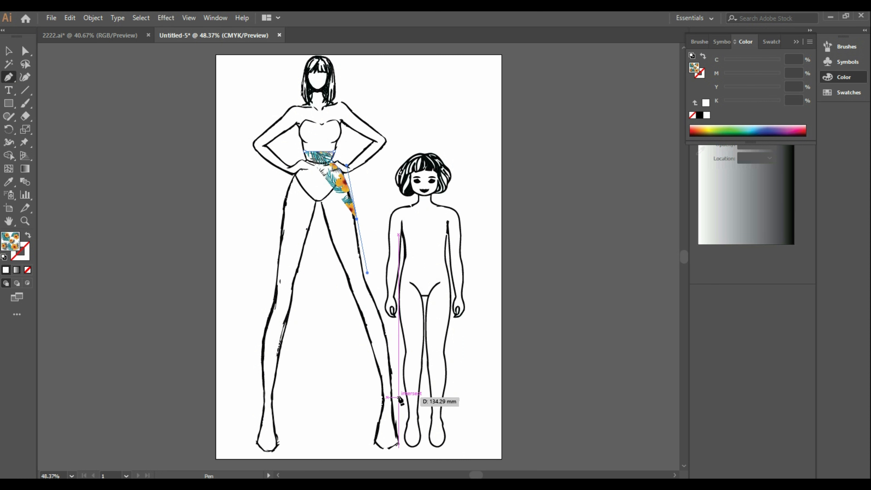
pyautogui.click(398, 397)
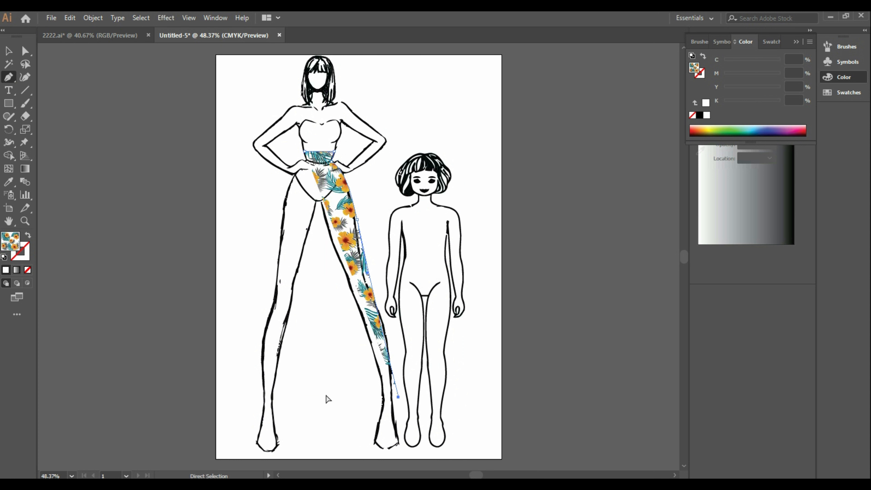
pyautogui.hotkey('ctrl', 'z')
pyautogui.hotkey('ctrl', 'z')
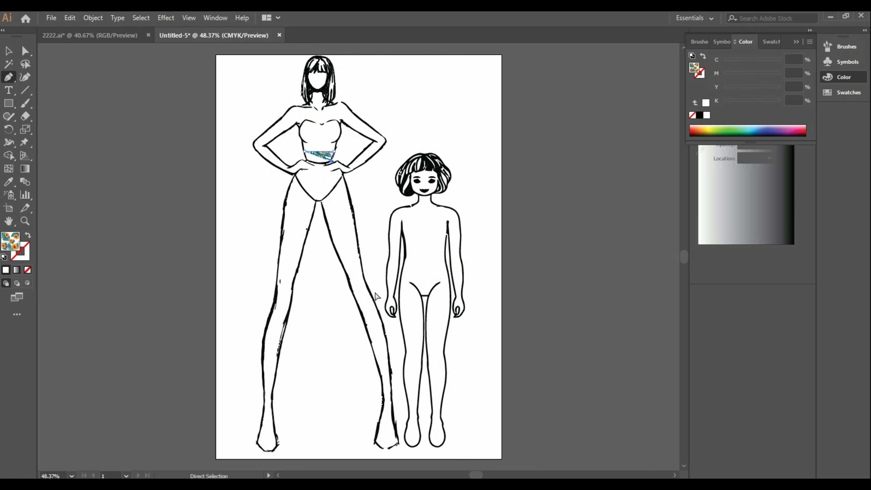
# Complete the long flared skirt outline with curved sides and a curved hem near the ankles, closing it at the waist.
pyautogui.moveTo(368, 236); pyautogui.dragTo(387, 314)
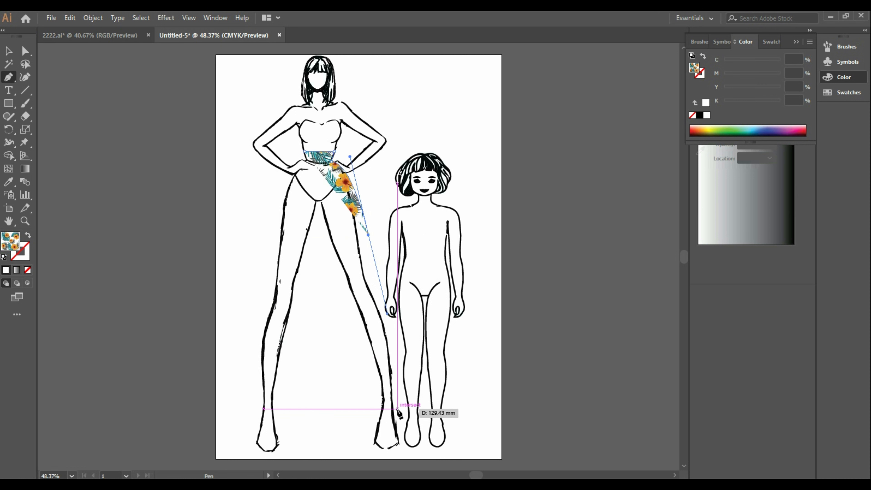
pyautogui.click(399, 413)
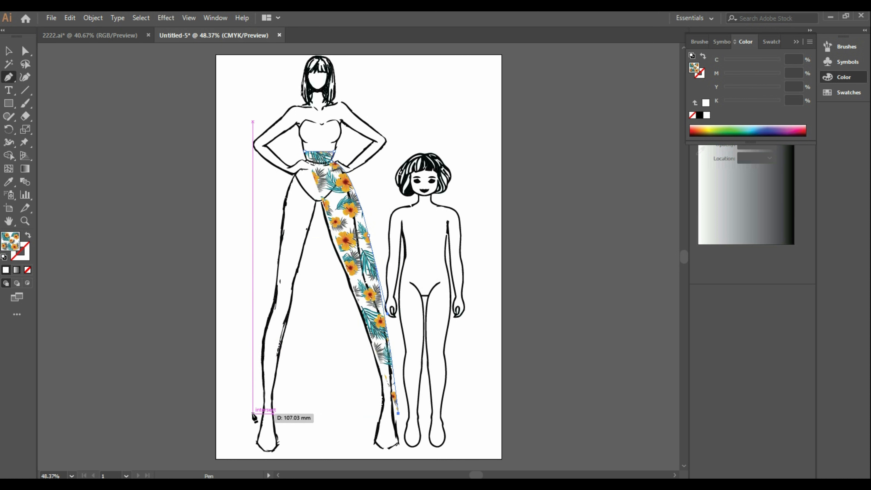
pyautogui.moveTo(253, 414); pyautogui.dragTo(166, 390)
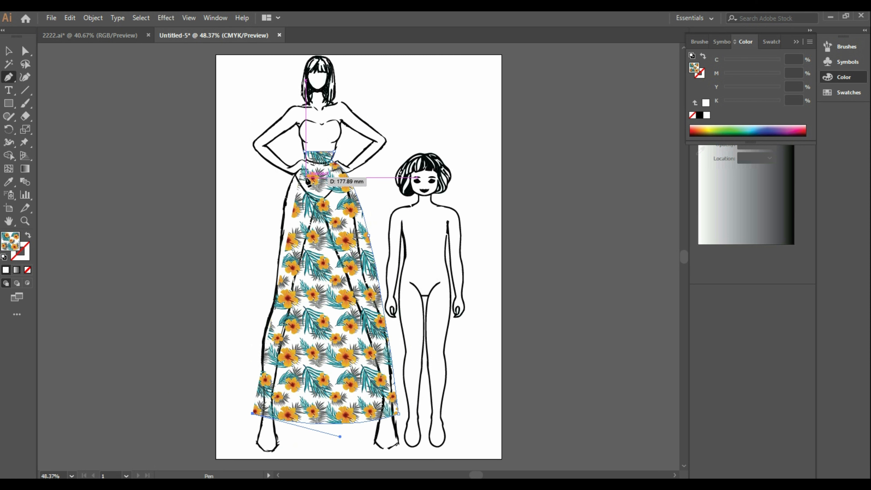
pyautogui.moveTo(307, 164); pyautogui.dragTo(363, 137)
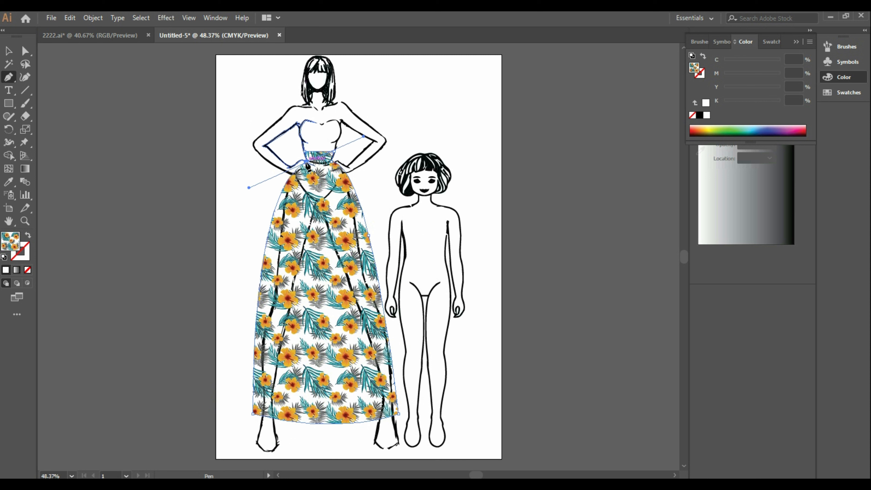
pyautogui.click(306, 162)
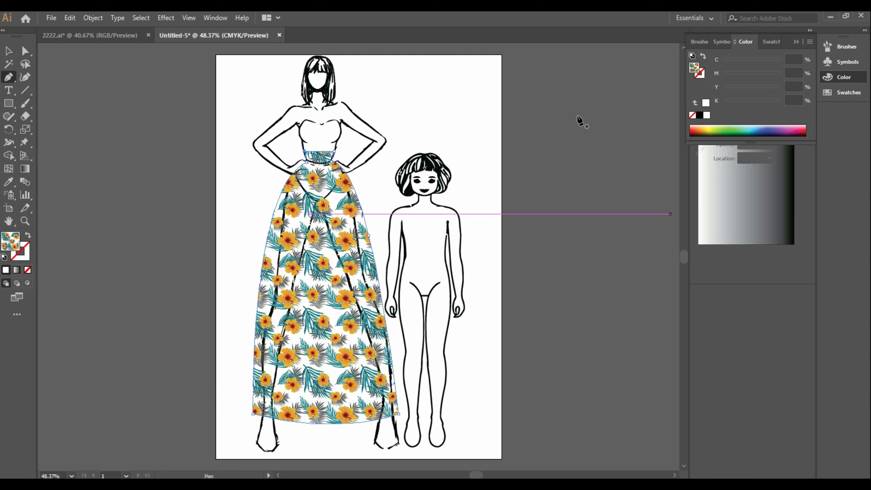
# Give the floral skirt a black stroke and place a copy of it on the canvas left of the artboard.
pyautogui.click(14, 53)
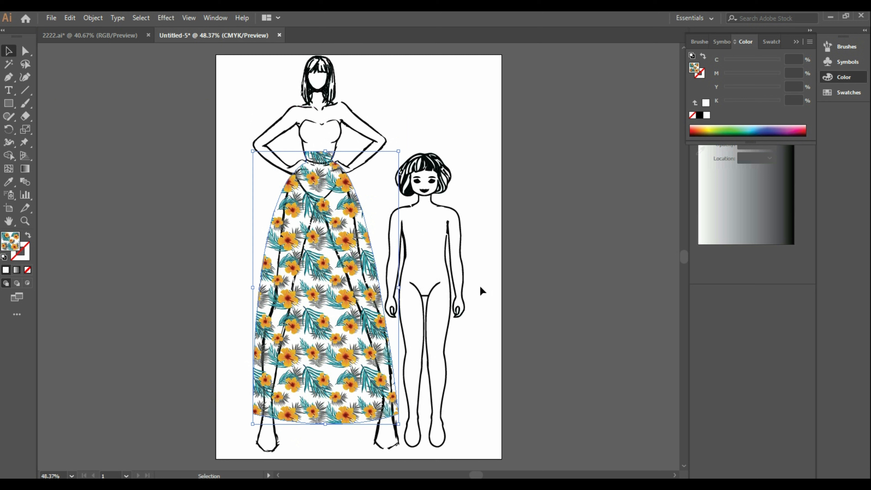
pyautogui.click(482, 291)
pyautogui.click(353, 326)
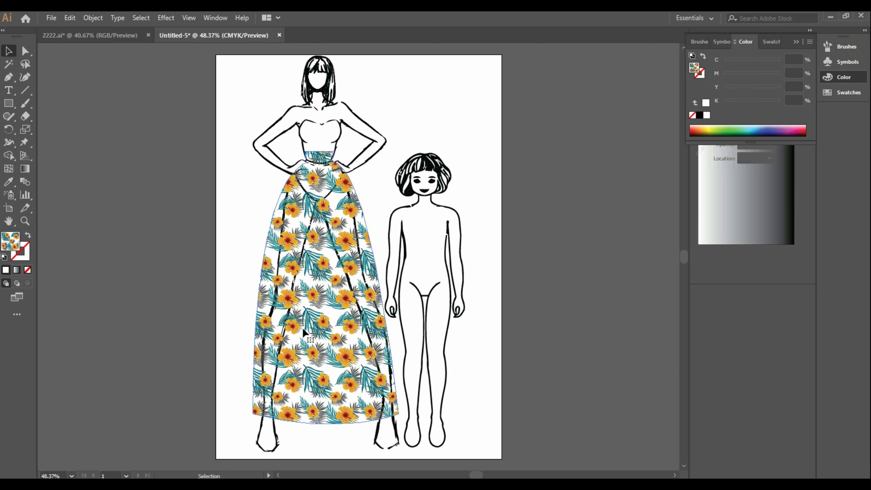
pyautogui.click(18, 257)
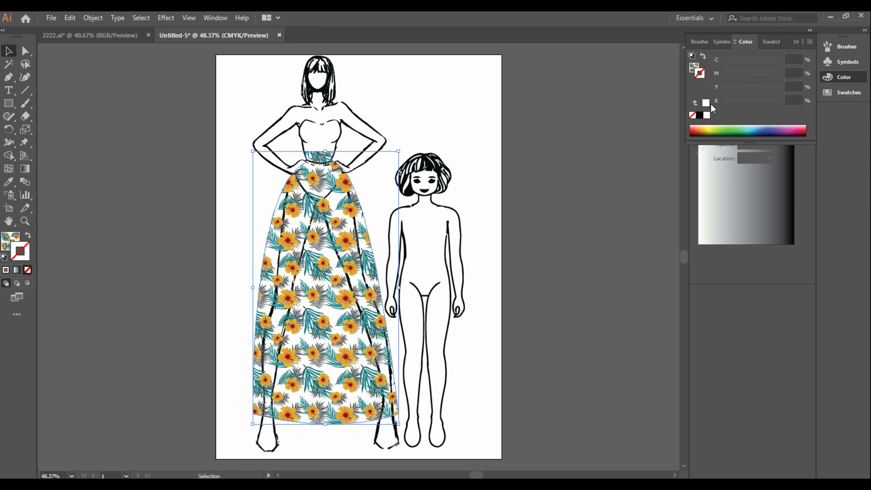
pyautogui.click(699, 116)
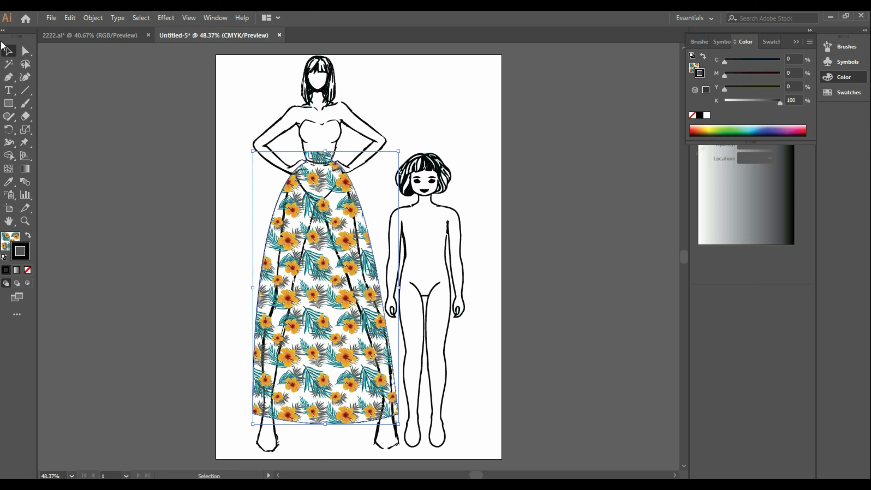
pyautogui.moveTo(291, 364); pyautogui.dragTo(326, 328)
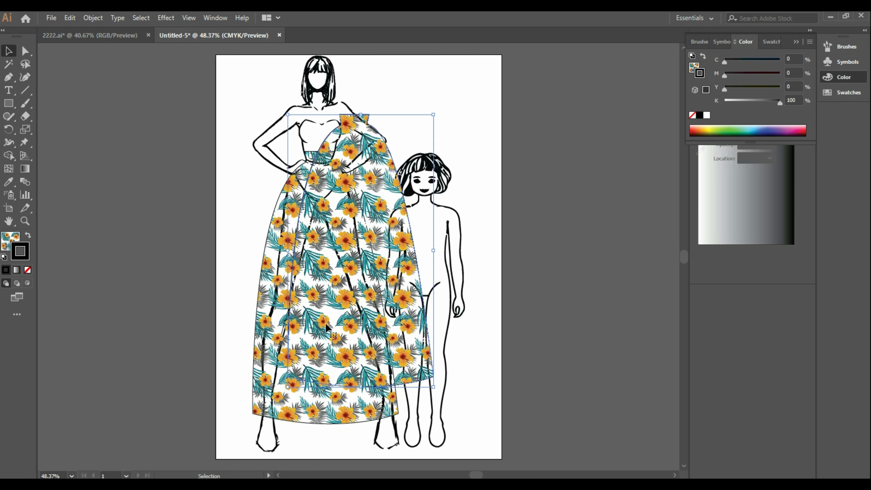
pyautogui.moveTo(389, 275); pyautogui.dragTo(175, 272)
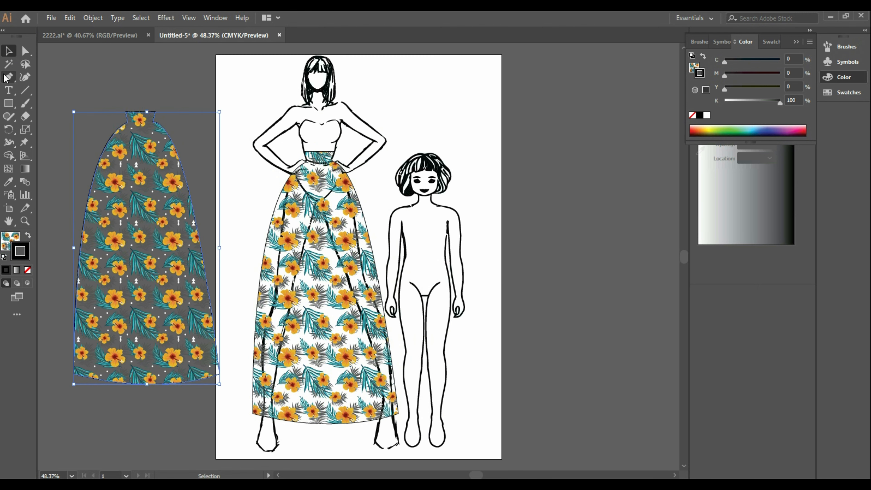
pyautogui.click(8, 77)
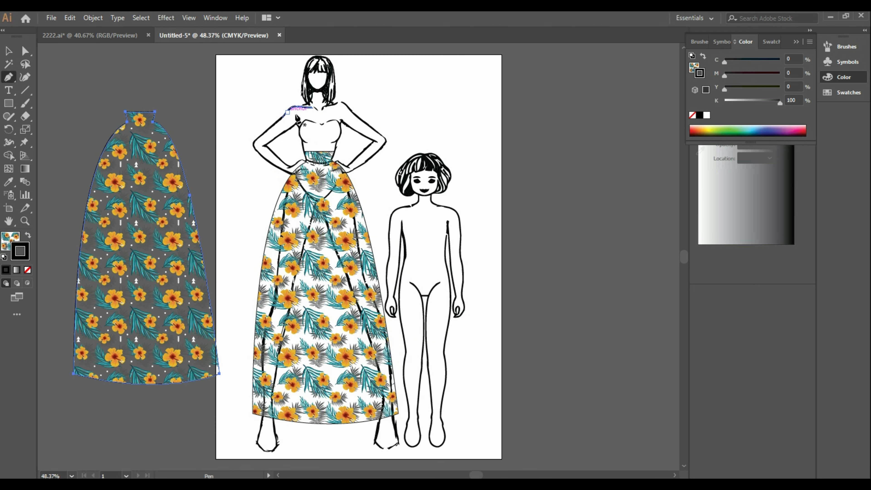
pyautogui.click(301, 106)
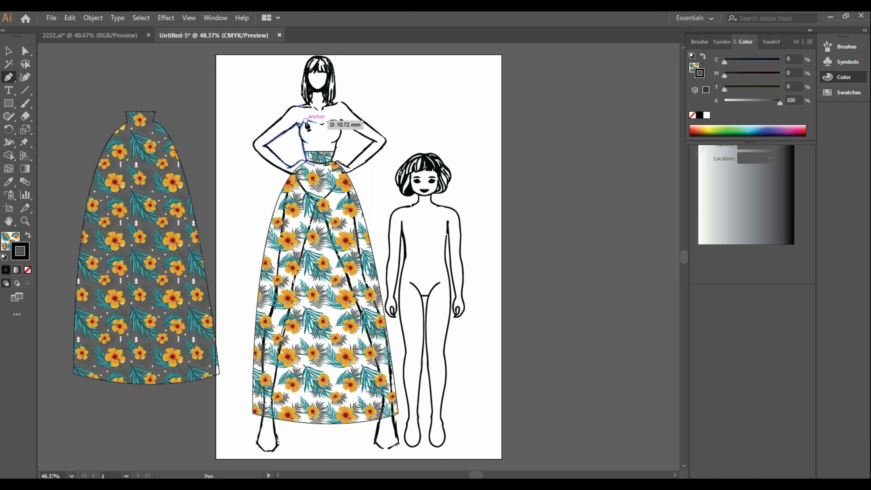
pyautogui.click(306, 121)
pyautogui.hotkey('ctrl', 'z')
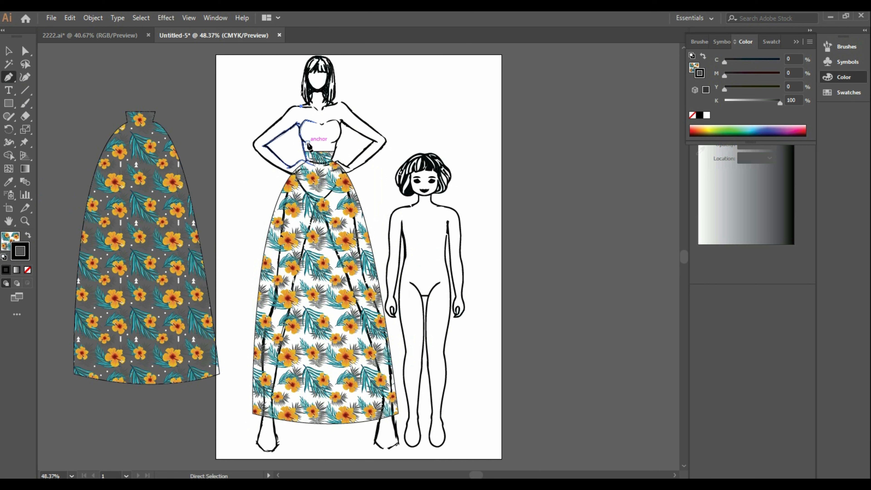
pyautogui.hotkey('ctrl', 'z')
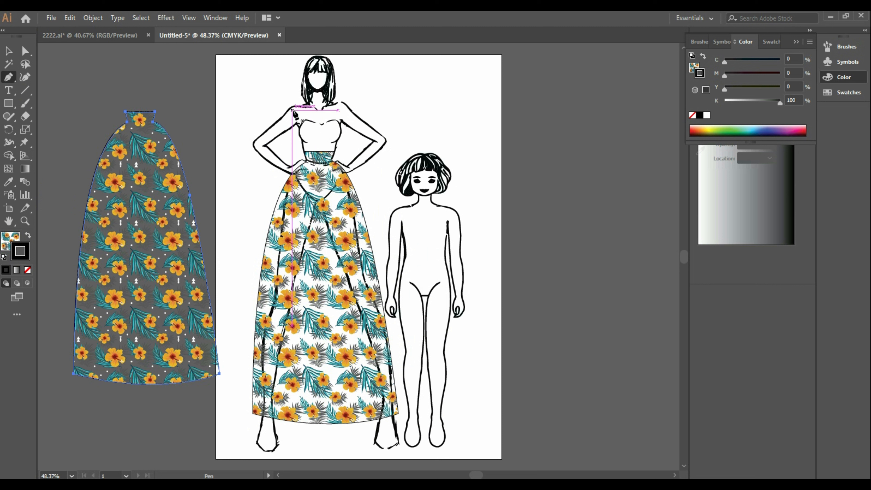
# Draw a closed floral top on the tall figure with the Pen tool, tracing the shoulders, sides, lower edge and a jagged neckline.
pyautogui.click(295, 106)
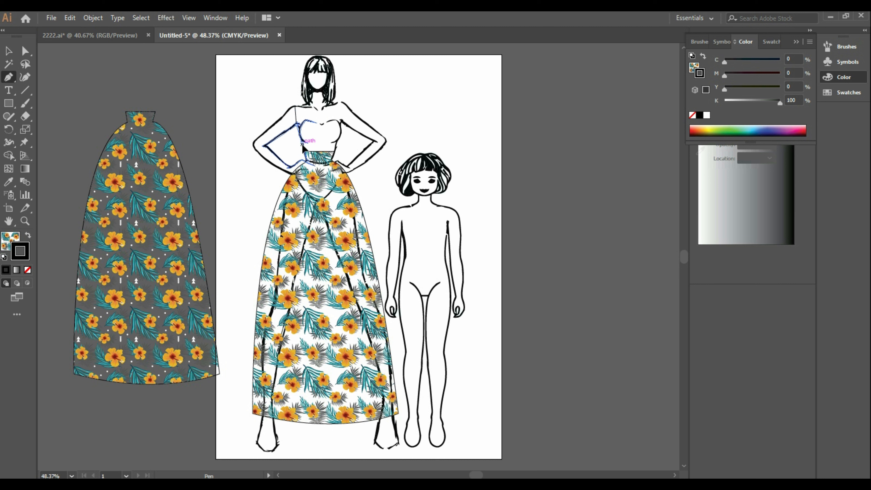
pyautogui.click(335, 146)
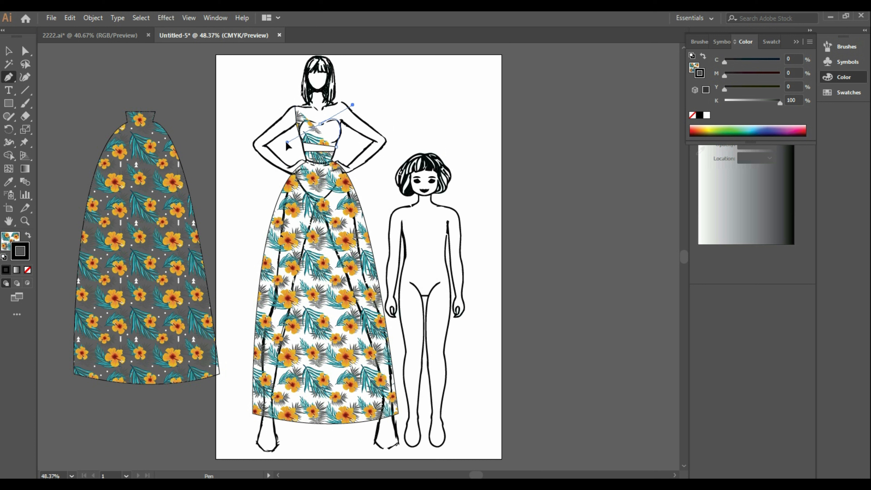
pyautogui.click(321, 124)
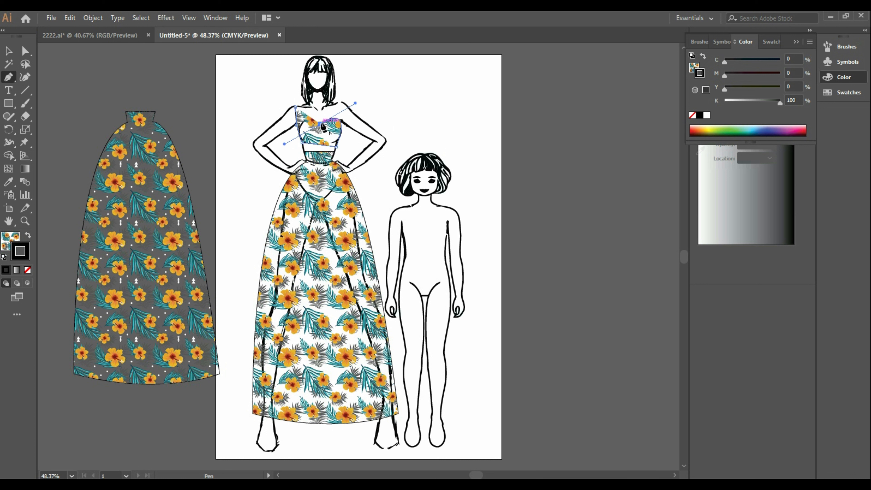
pyautogui.click(327, 112)
pyautogui.click(316, 117)
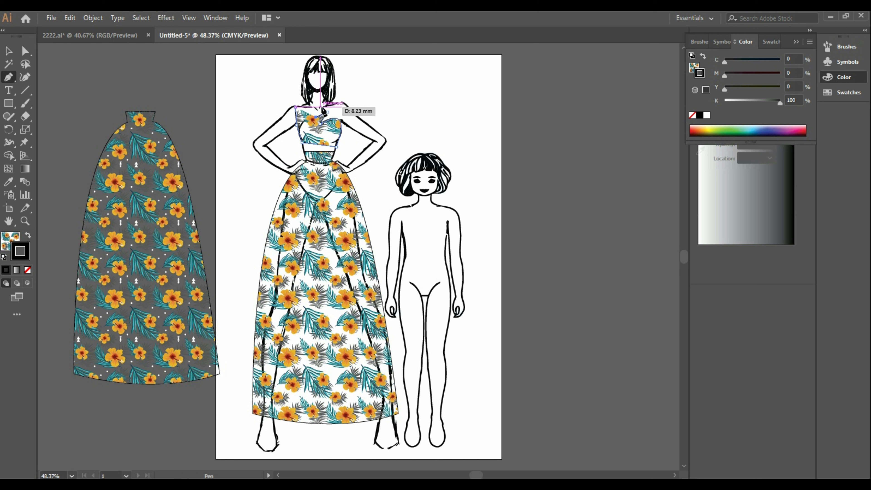
pyautogui.click(330, 106)
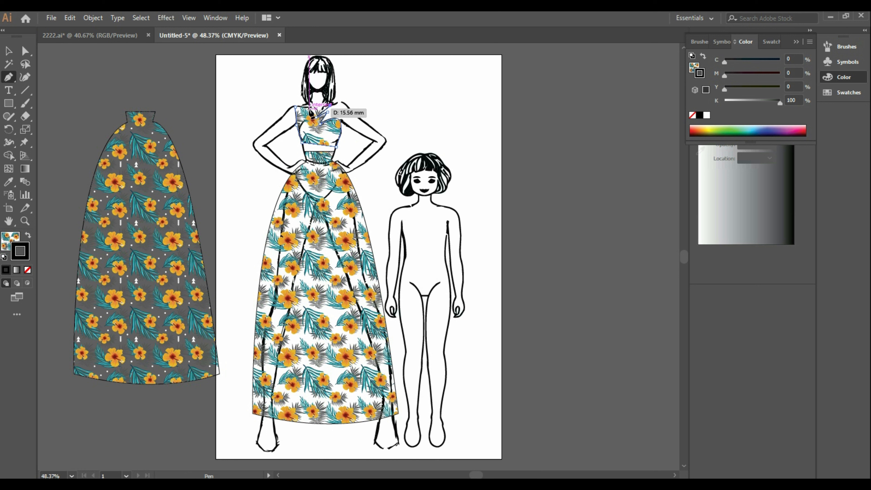
pyautogui.click(309, 108)
pyautogui.click(301, 120)
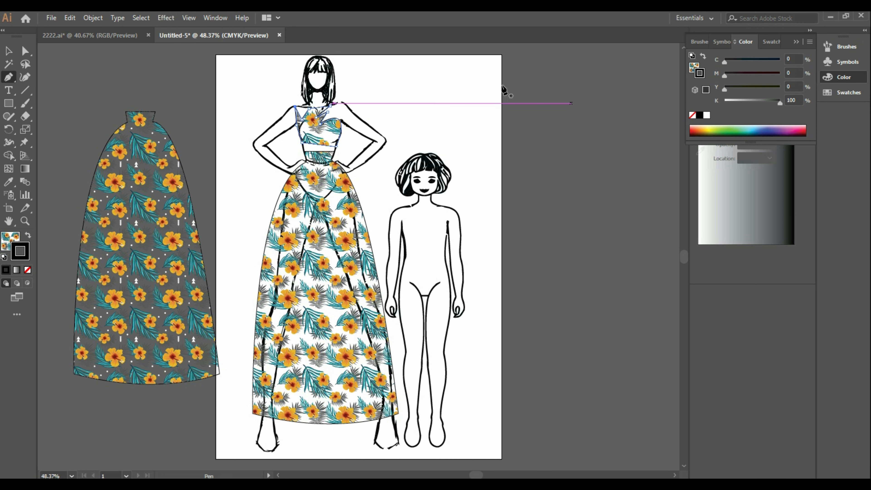
pyautogui.click(14, 50)
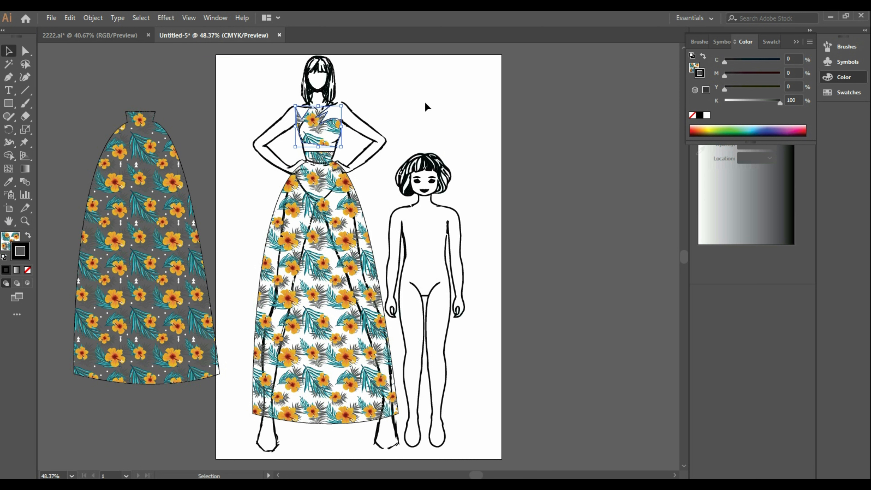
pyautogui.click(460, 136)
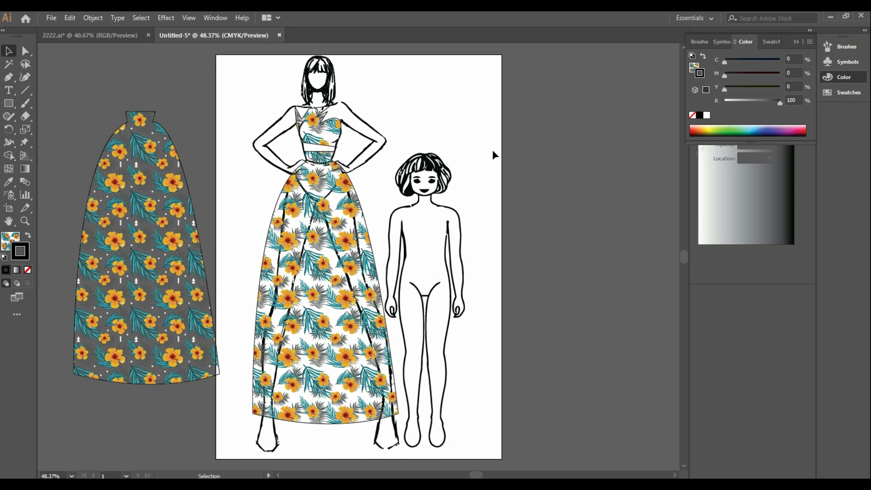
# Duplicate the tall figure's floral top and place the copy at the artboard's upper-left edge, beside the spare skirt.
pyautogui.click(328, 140)
pyautogui.hotkey('ctrl', 'x')
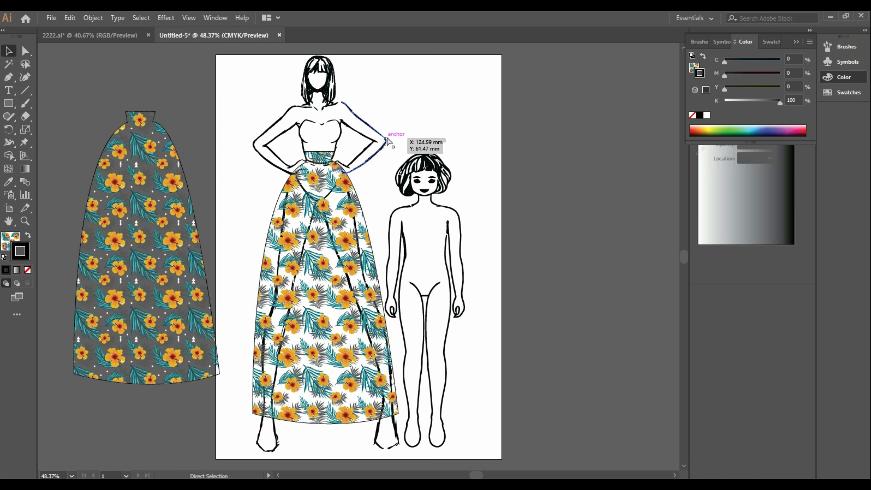
pyautogui.hotkey('ctrl', 'b')
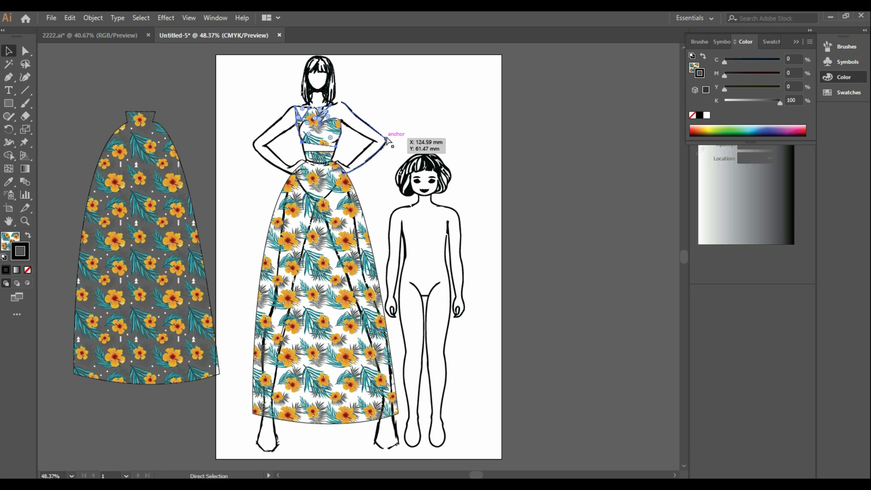
pyautogui.click(366, 251)
pyautogui.moveTo(366, 261); pyautogui.dragTo(230, 97)
pyautogui.click(234, 190)
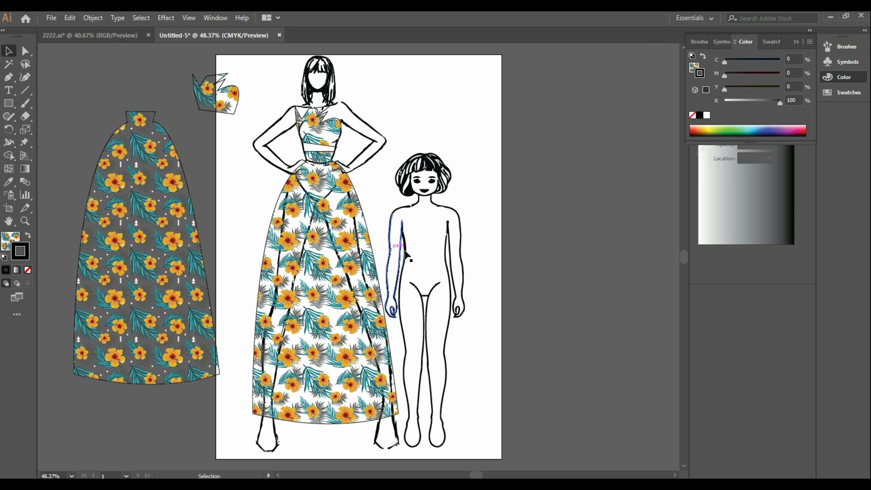
pyautogui.click(219, 94)
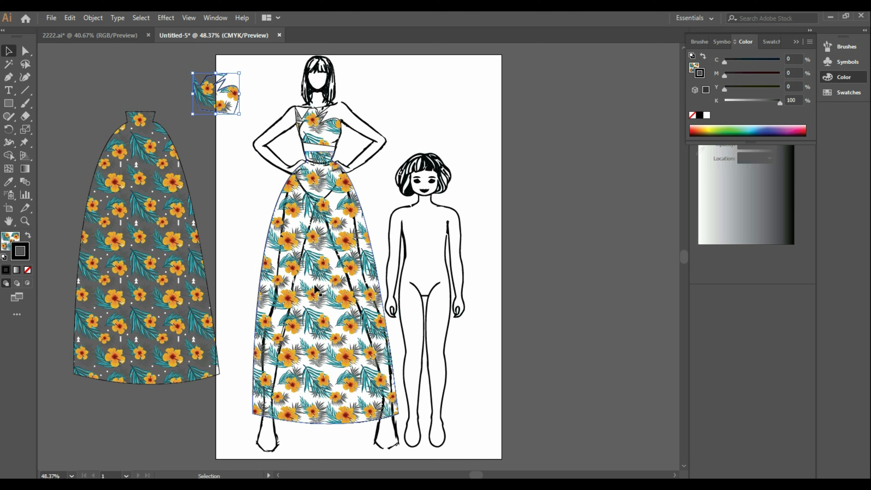
# Place a scaled-down copy of the spare long skirt on the short figure, from the waist to the ankles.
pyautogui.keyDown('ctrl'); pyautogui.click(114, 262); pyautogui.keyUp('ctrl')
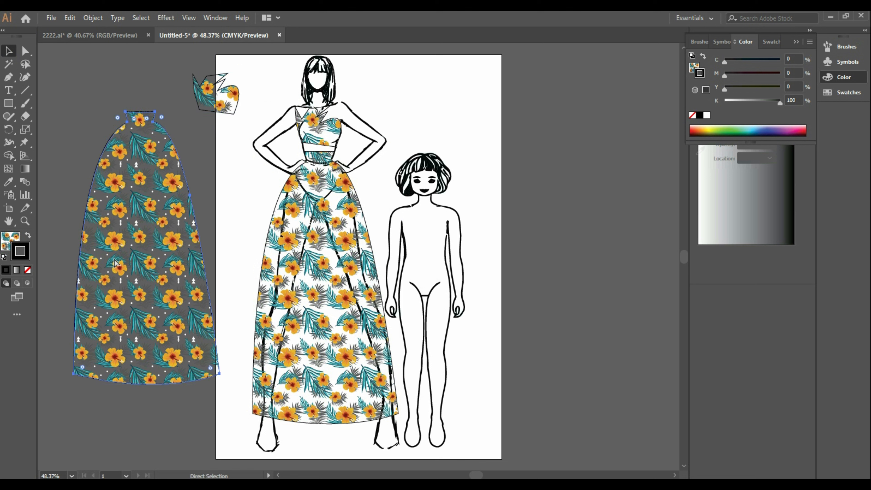
pyautogui.moveTo(115, 262); pyautogui.dragTo(504, 336)
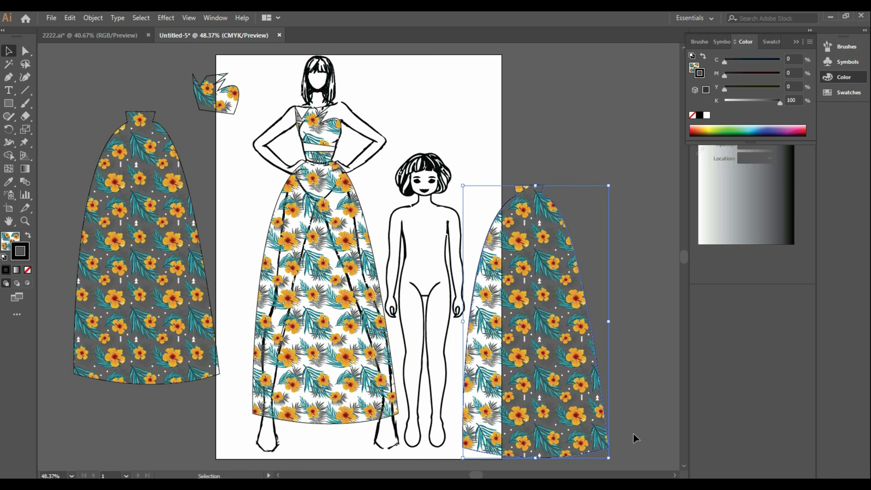
pyautogui.moveTo(606, 459); pyautogui.dragTo(566, 357)
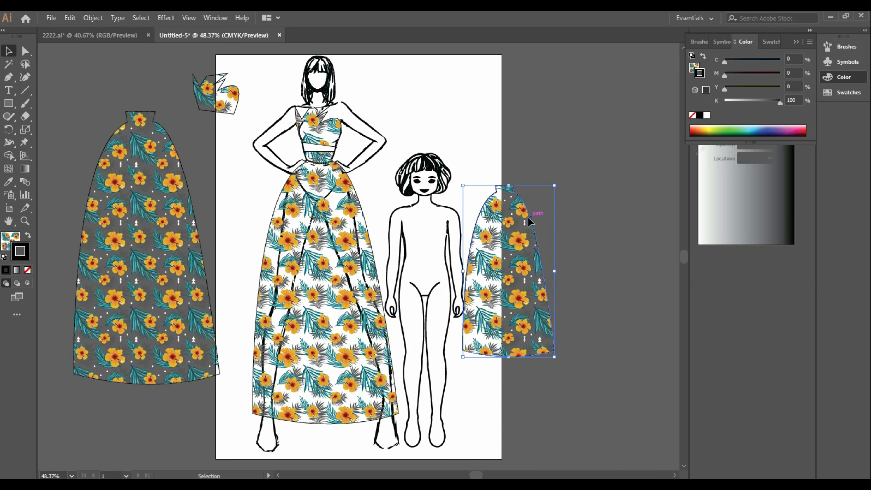
pyautogui.moveTo(529, 222); pyautogui.dragTo(452, 281)
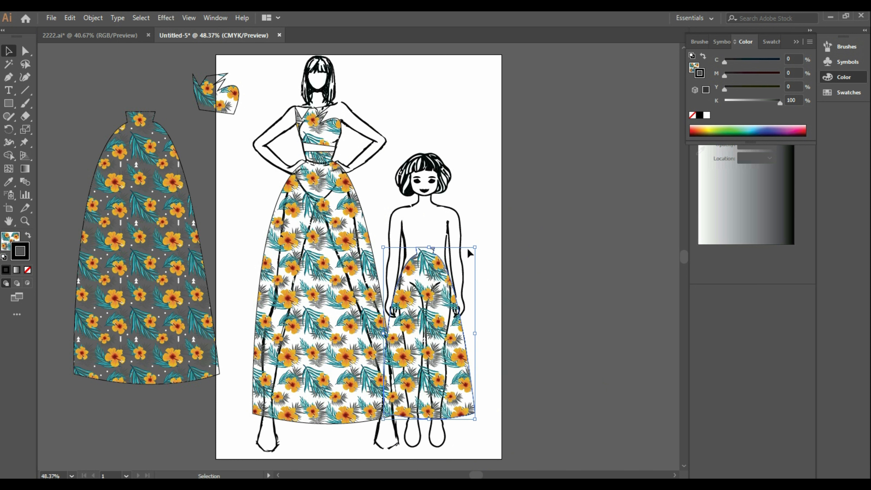
# Widen the short figure's skirt on both sides so that it flares out beyond the arms.
pyautogui.moveTo(476, 249); pyautogui.dragTo(485, 250)
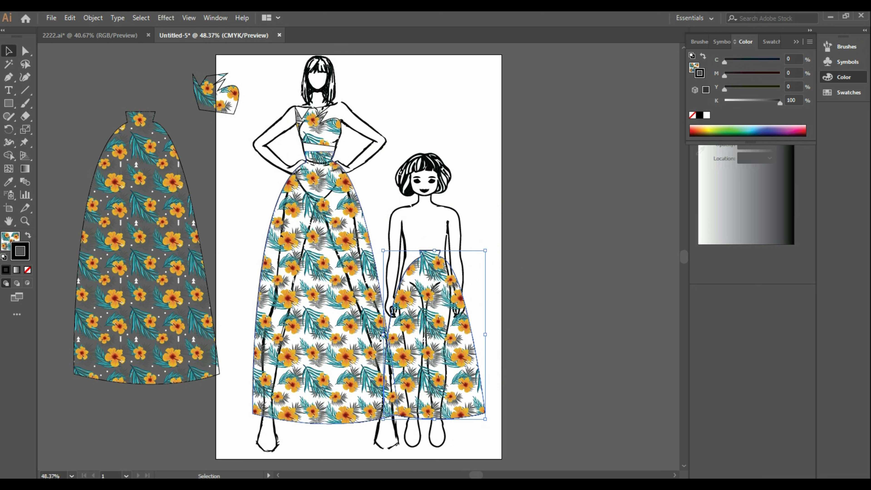
pyautogui.moveTo(385, 335); pyautogui.dragTo(368, 334)
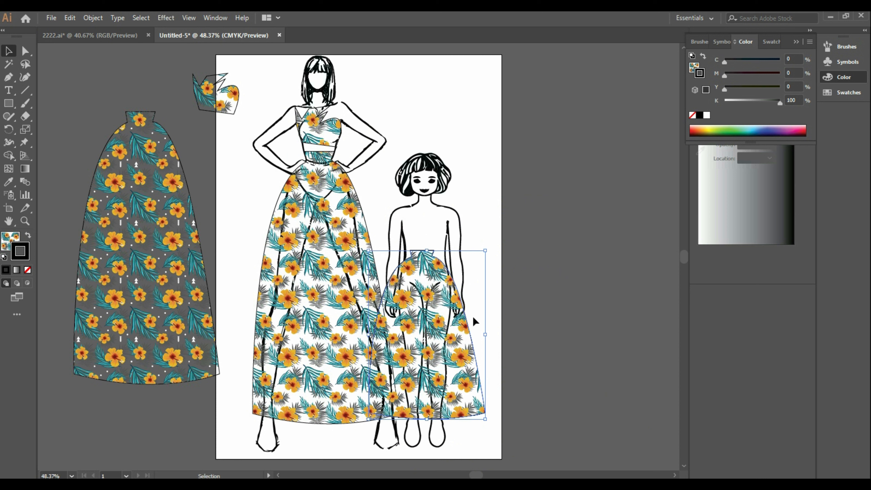
pyautogui.moveTo(487, 335); pyautogui.dragTo(493, 335)
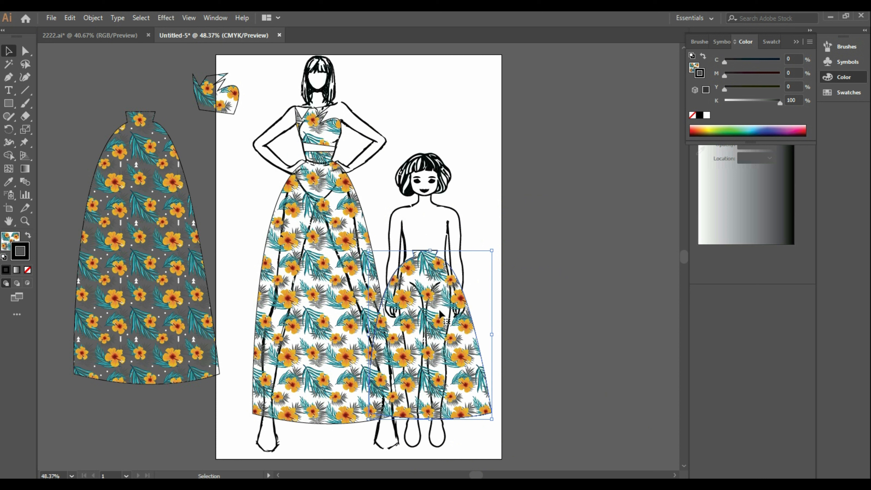
pyautogui.moveTo(370, 335); pyautogui.dragTo(348, 335)
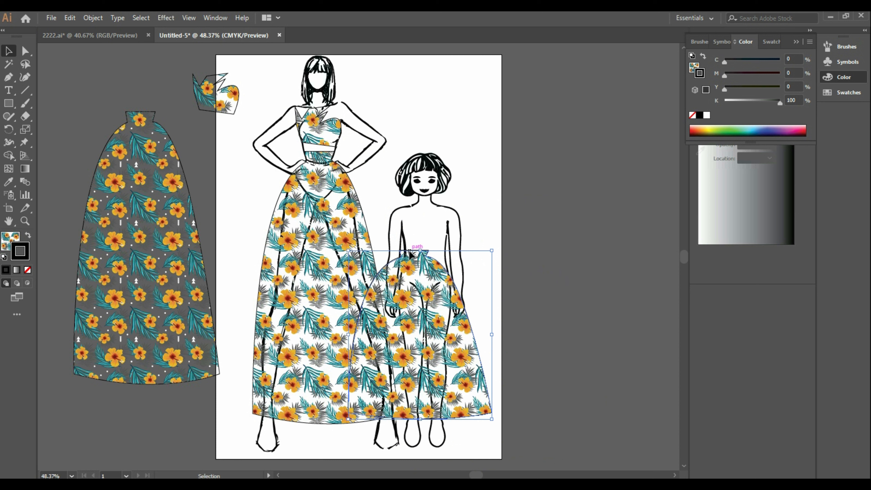
# Lower the short figure's skirt toward the ankles and stretch it wider on both sides to match the waist width.
pyautogui.moveTo(410, 254); pyautogui.dragTo(428, 269)
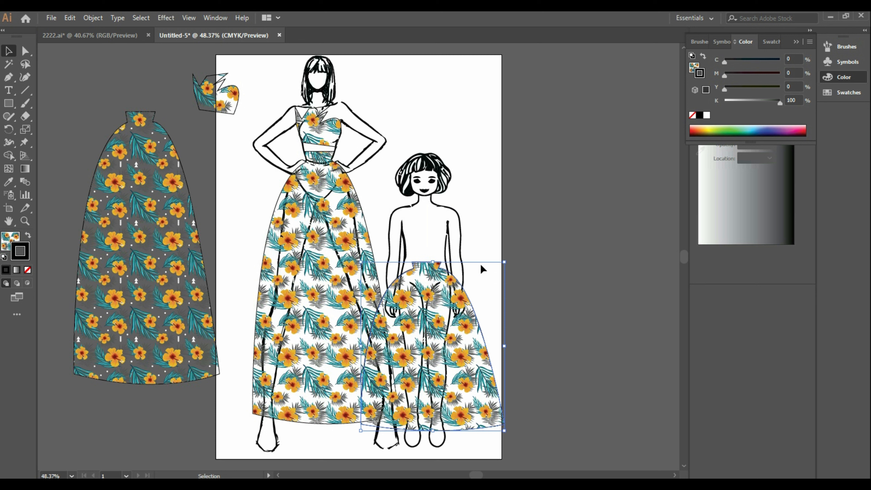
pyautogui.moveTo(506, 260); pyautogui.dragTo(520, 250)
pyautogui.moveTo(421, 288); pyautogui.dragTo(409, 293)
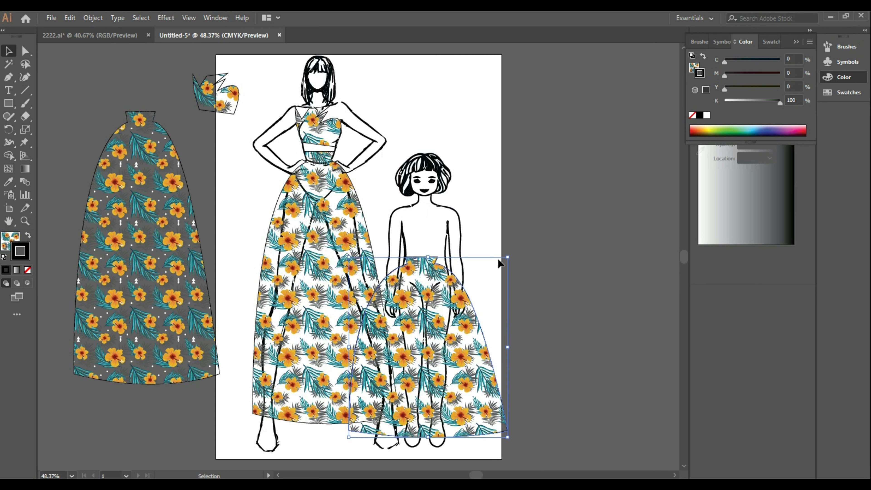
pyautogui.moveTo(507, 255); pyautogui.dragTo(519, 258)
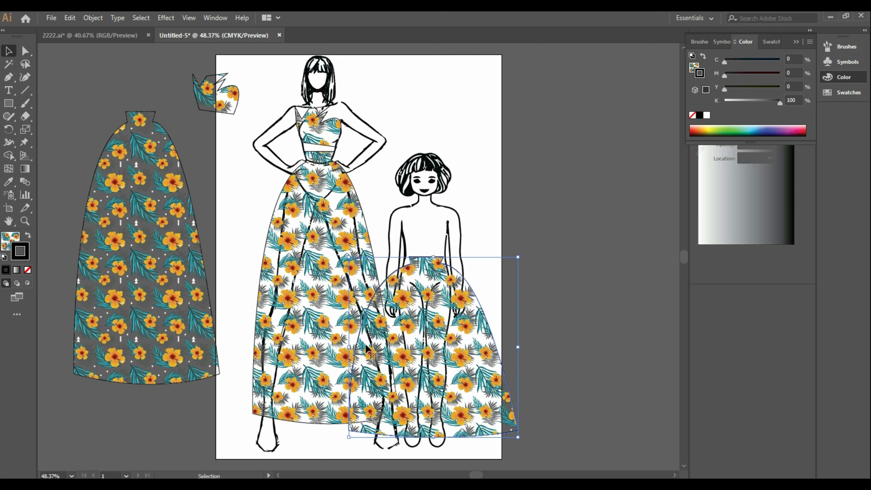
pyautogui.moveTo(349, 347); pyautogui.dragTo(332, 347)
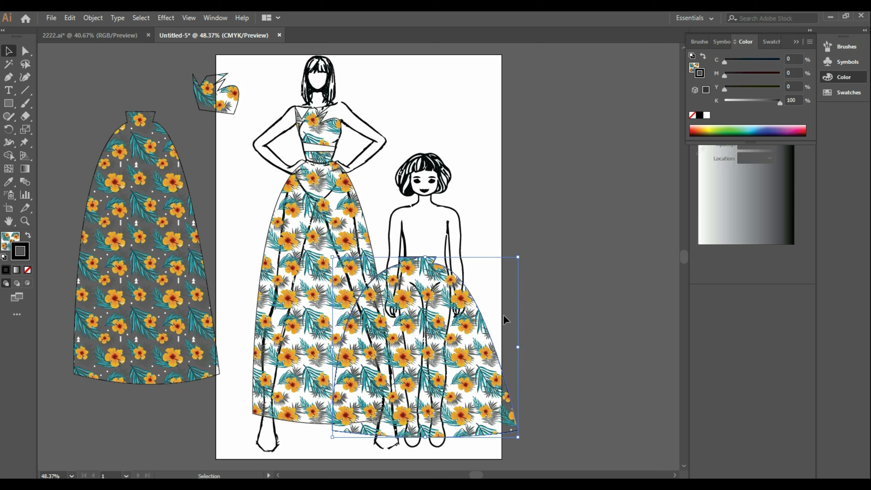
pyautogui.moveTo(518, 257); pyautogui.dragTo(533, 261)
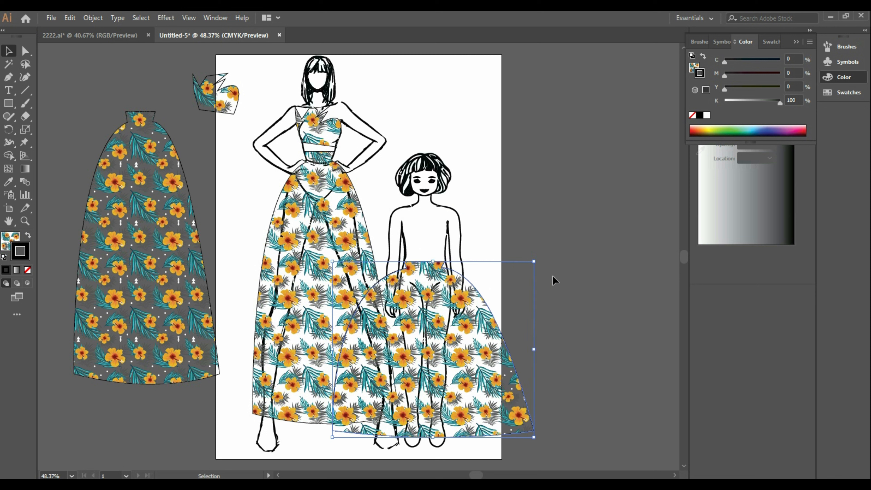
# Nudge the short figure's skirt up and right and narrow it slightly to fit the waist.
pyautogui.press('Up')
pyautogui.press('Up')
pyautogui.press('Up')
pyautogui.press('Up')
pyautogui.press('Up')
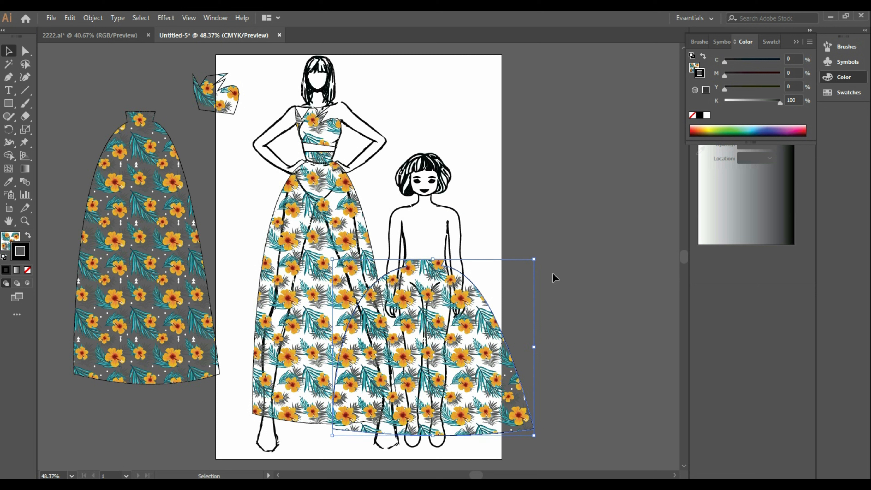
pyautogui.moveTo(534, 259); pyautogui.dragTo(530, 259)
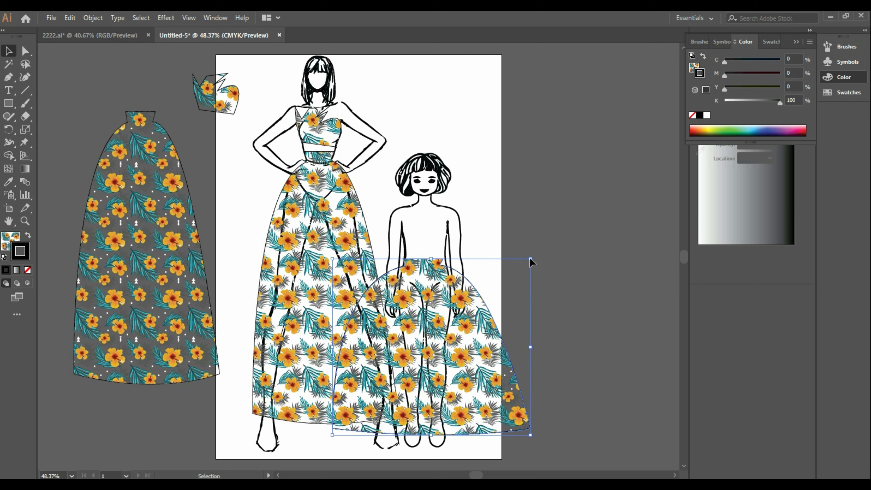
pyautogui.press('Right')
pyautogui.press('Right')
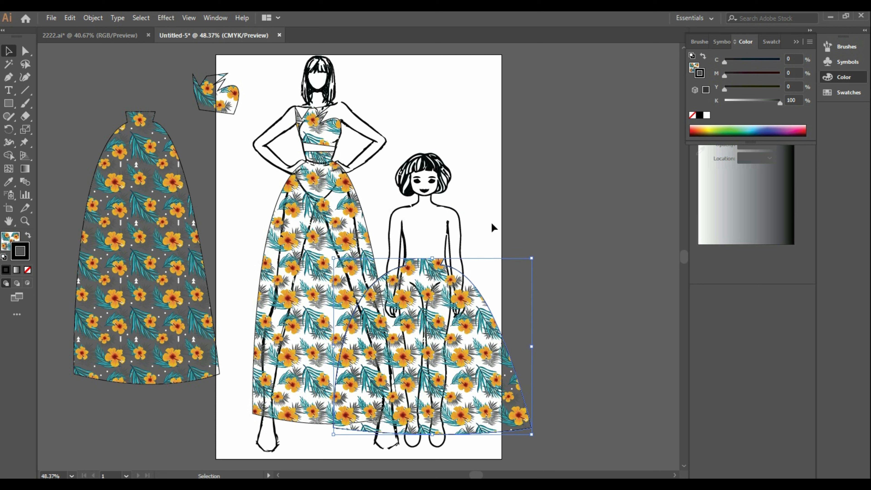
pyautogui.click(498, 208)
# Duplicate the short figure's skirt and place the copy on the canvas right of the artboard.
pyautogui.click(477, 342)
pyautogui.hotkey('ctrl', 'v')
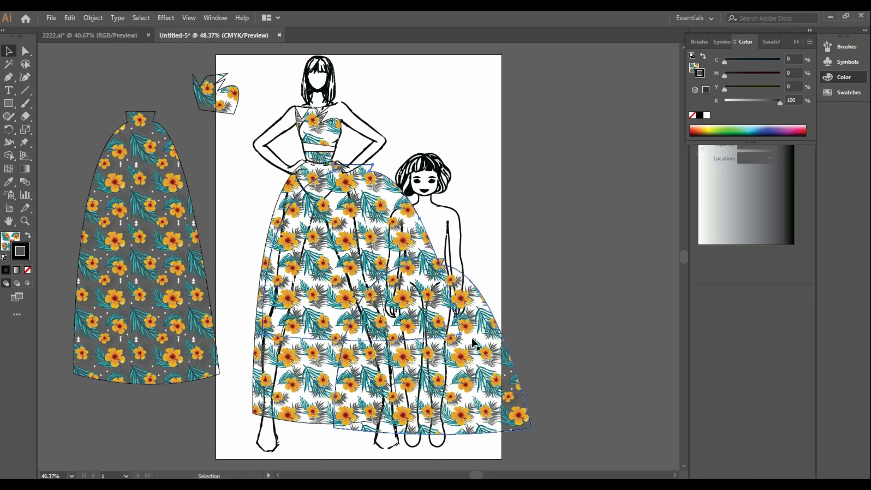
pyautogui.moveTo(396, 217); pyautogui.dragTo(628, 170)
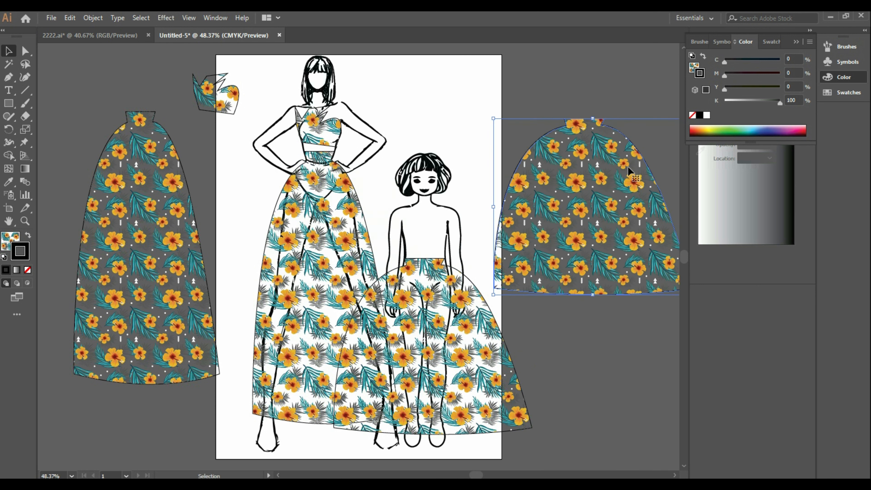
# Duplicate the spare floral top and place the copy on the short figure's chest.
pyautogui.click(209, 106)
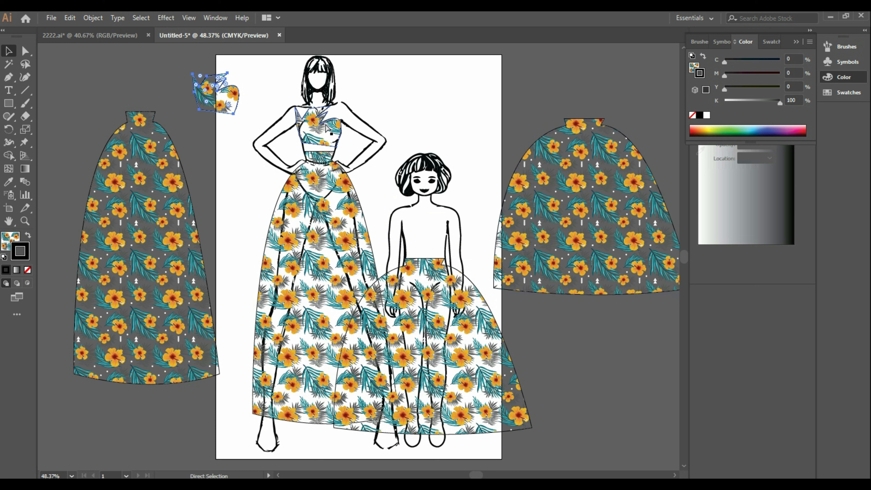
pyautogui.hotkey('ctrl', 'v')
pyautogui.moveTo(359, 266); pyautogui.dragTo(447, 225)
pyautogui.click(487, 205)
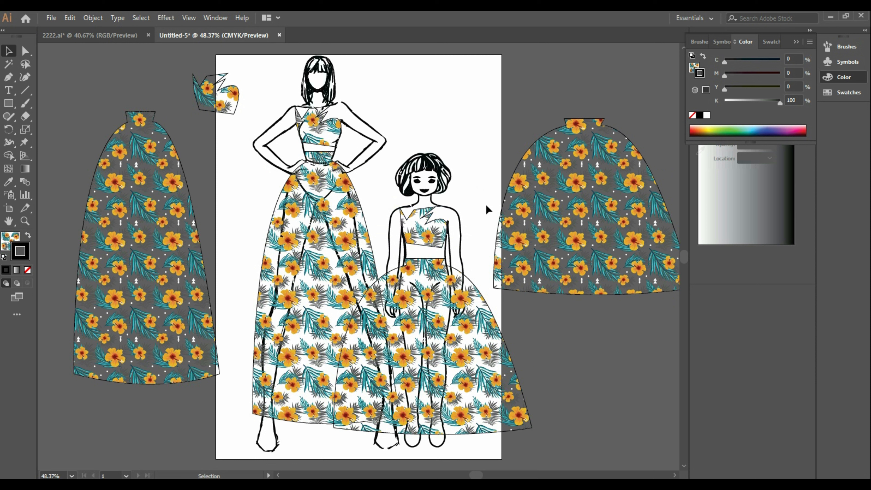
# Reduce the height of the short figure's floral top and align it with the shoulders.
pyautogui.click(431, 241)
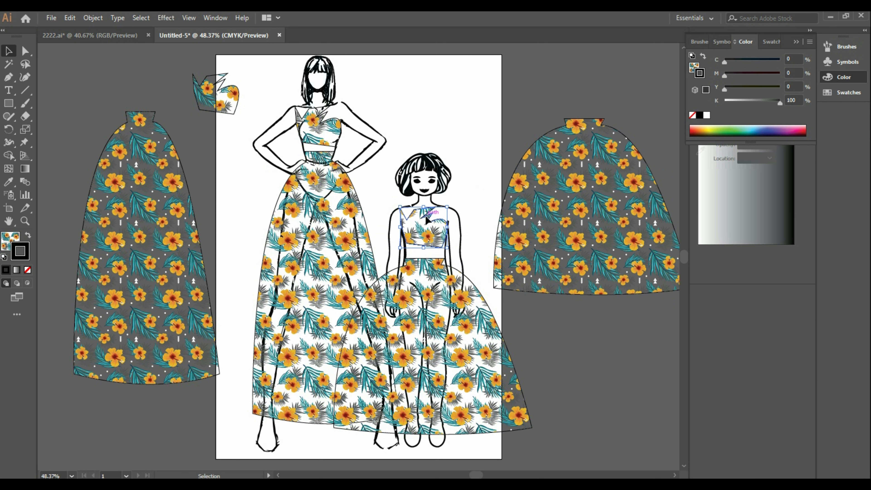
pyautogui.moveTo(427, 219); pyautogui.dragTo(427, 216)
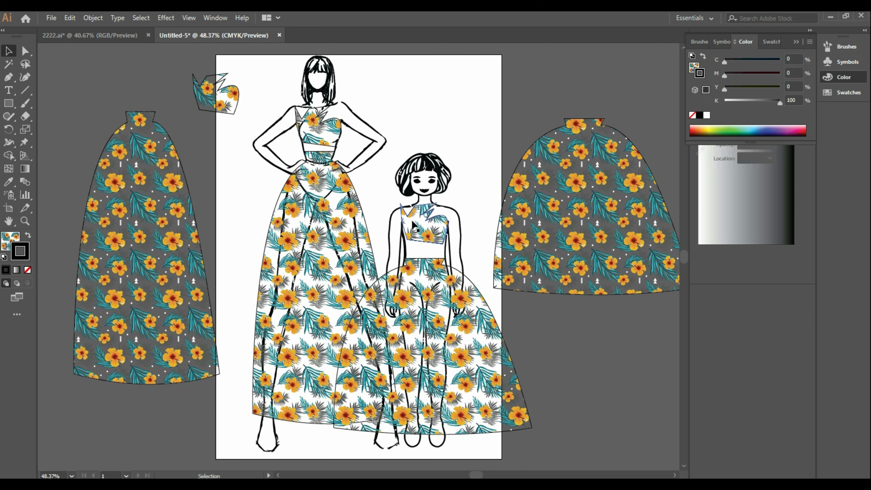
pyautogui.moveTo(400, 202); pyautogui.dragTo(431, 229)
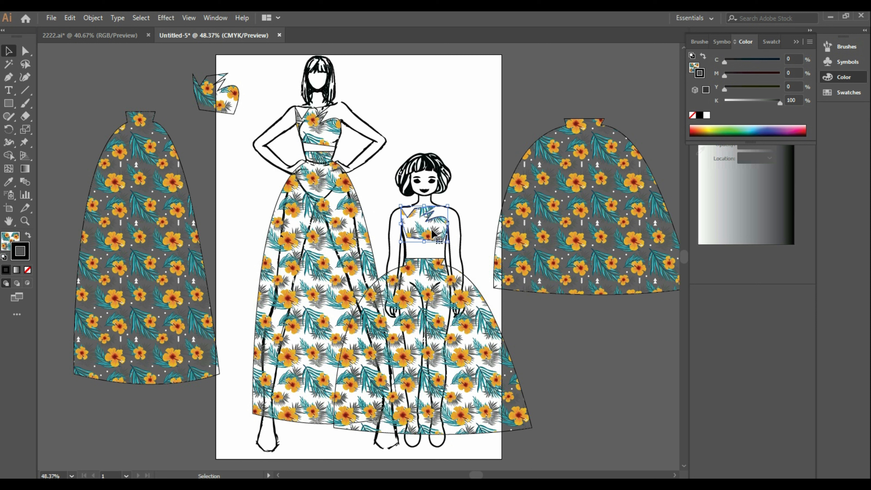
# Lengthen the short figure's floral top toward the waist and place a duplicate of it above and right of her head.
pyautogui.click(475, 253)
pyautogui.moveTo(424, 242); pyautogui.dragTo(424, 246)
pyautogui.moveTo(422, 247); pyautogui.dragTo(419, 250)
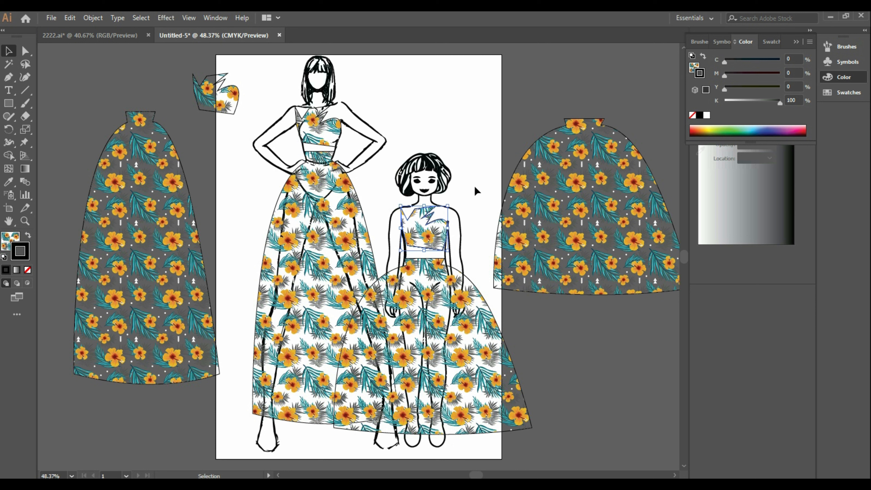
pyautogui.click(476, 191)
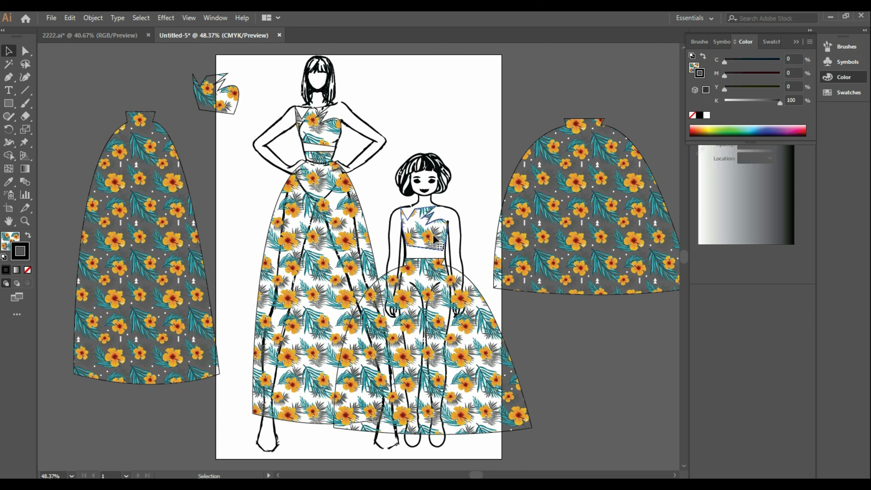
pyautogui.moveTo(433, 239); pyautogui.dragTo(493, 124)
# Fill the tall figure's skirt with solid black in place of the floral pattern.
pyautogui.click(334, 235)
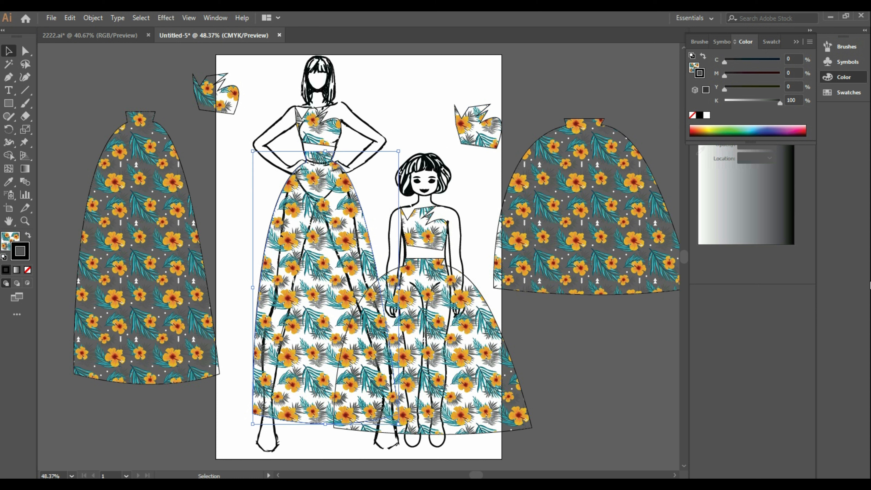
pyautogui.click(132, 237)
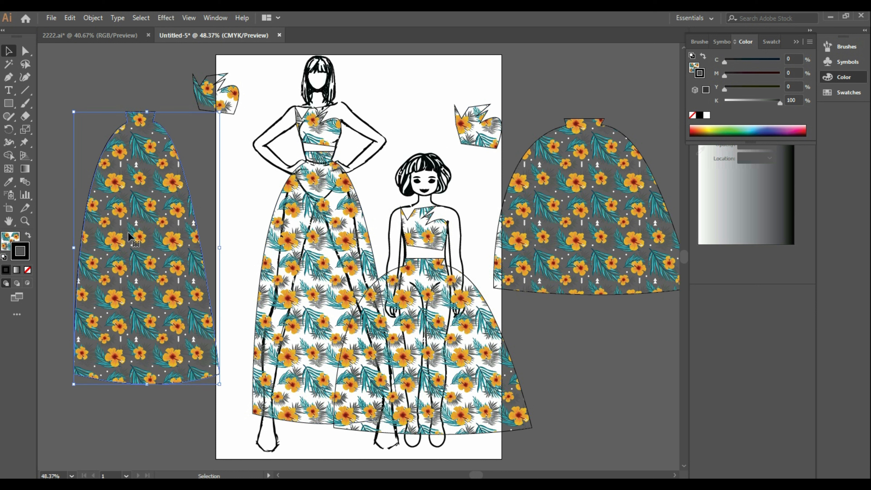
pyautogui.click(344, 232)
pyautogui.click(28, 236)
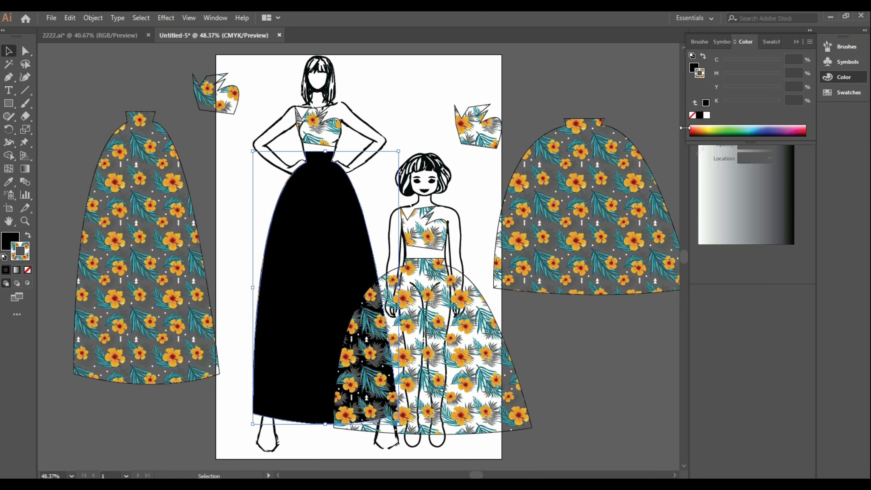
pyautogui.click(699, 115)
# Lay the spare long floral skirt over the tall figure's black skirt, bring it to the front and nudge it left into alignment.
pyautogui.moveTo(192, 239)
pyautogui.mouseDown()
pyautogui.moveTo(267, 239)
pyautogui.moveTo(371, 279)
pyautogui.mouseUp()
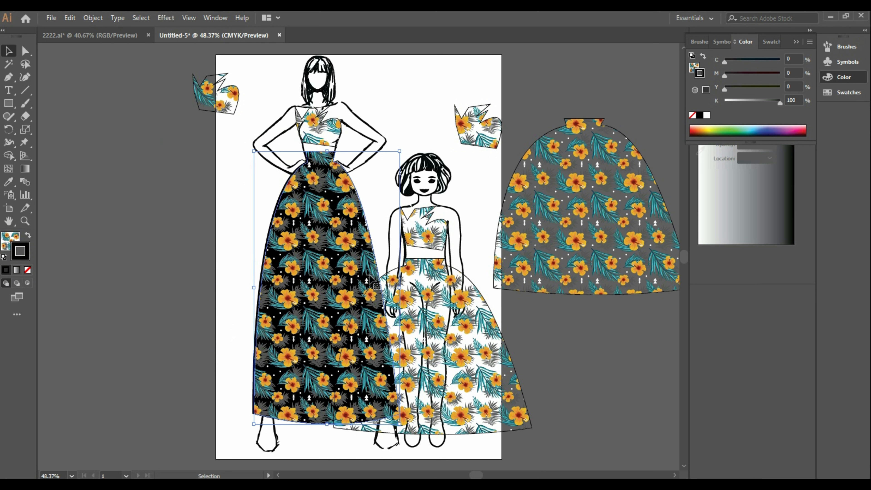
pyautogui.rightClick(355, 227)
pyautogui.moveTo(412, 402)
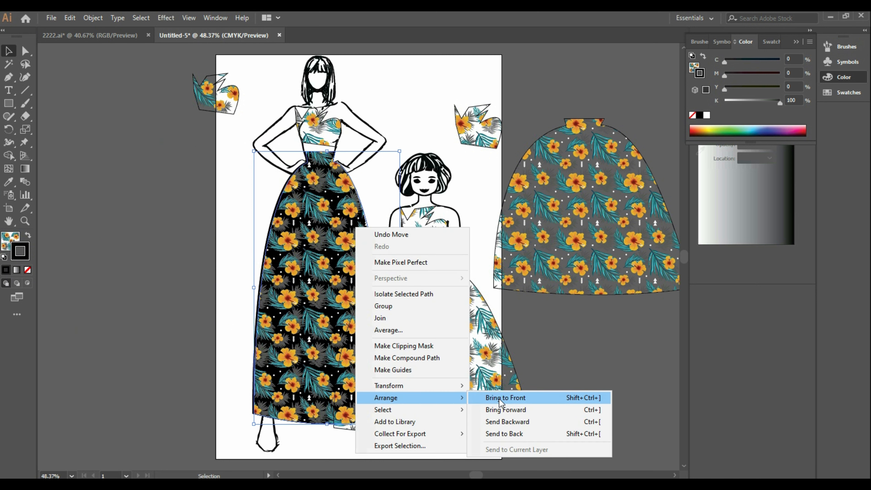
pyautogui.click(513, 397)
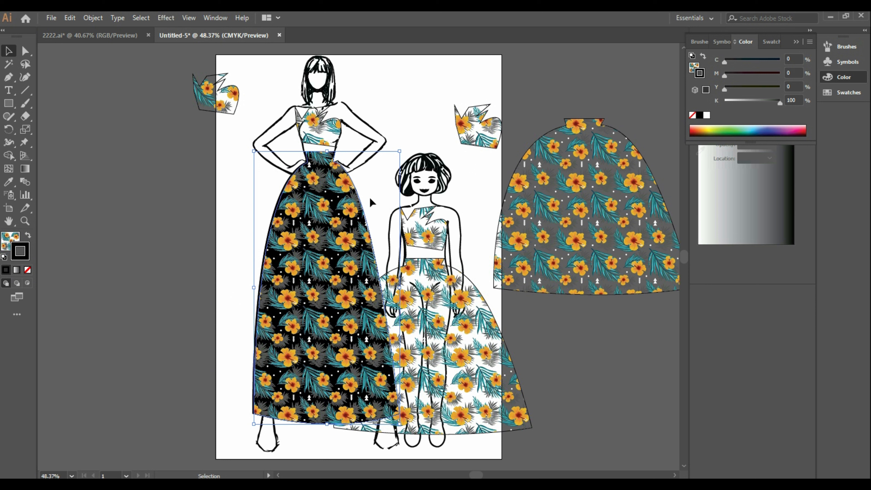
pyautogui.press('Left')
pyautogui.press('Left')
pyautogui.press('Left')
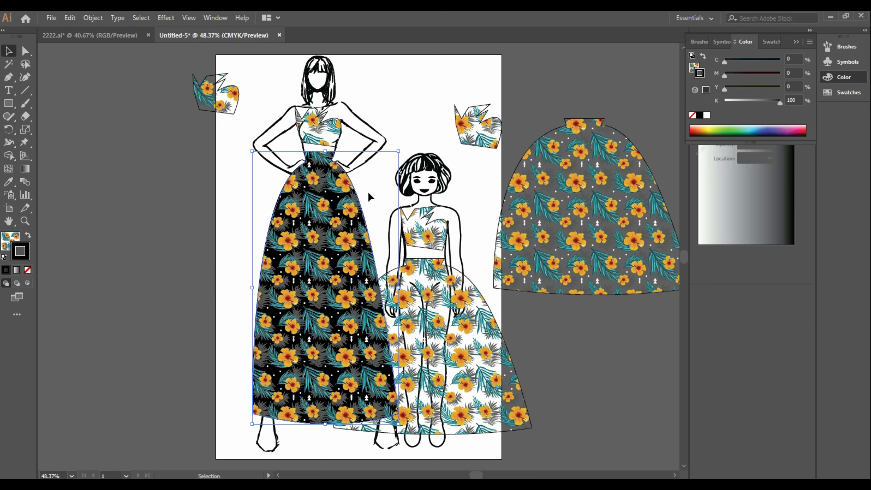
pyautogui.click(368, 197)
# Fill the tall figure's top with solid black.
pyautogui.click(336, 141)
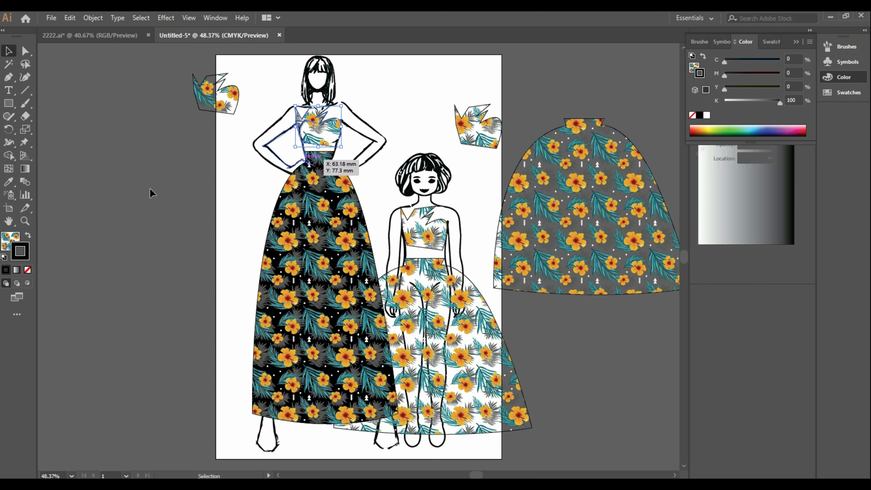
pyautogui.press('x')
pyautogui.click(699, 115)
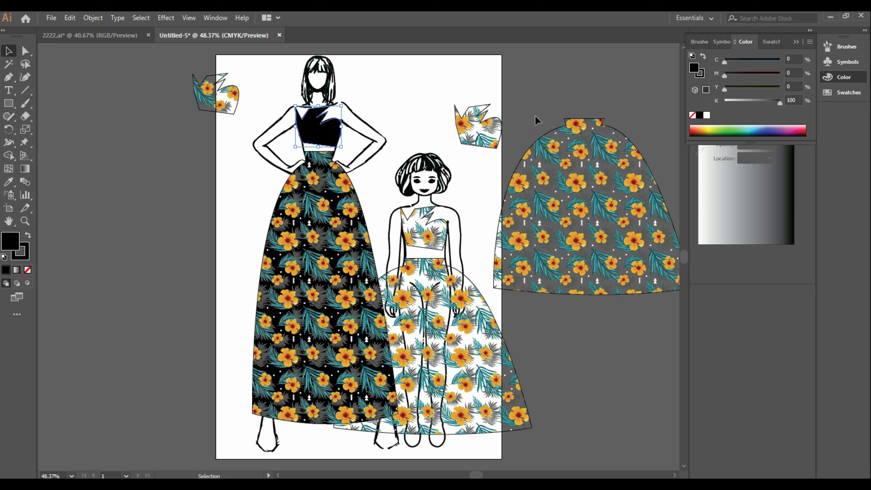
# Lay the spare floral top from beside the tall figure over her black top and bring it forward.
pyautogui.moveTo(227, 104); pyautogui.dragTo(328, 132)
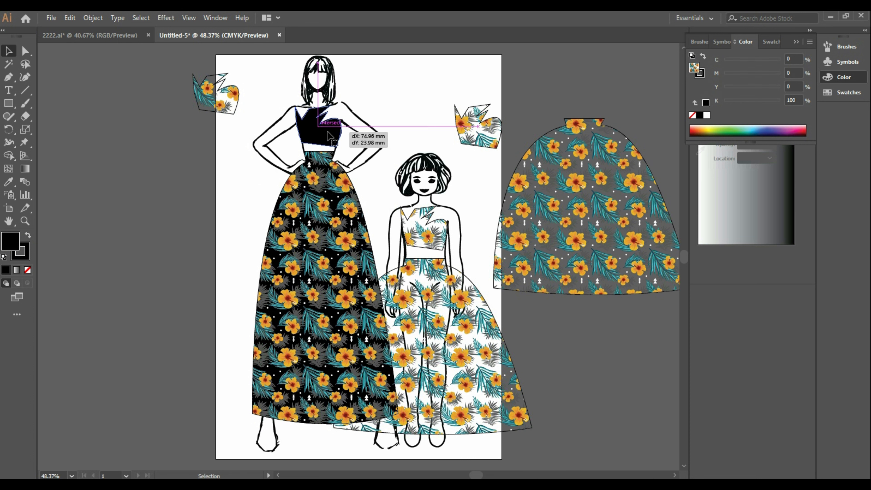
pyautogui.rightClick(328, 132)
pyautogui.moveTo(389, 302)
pyautogui.click(459, 314)
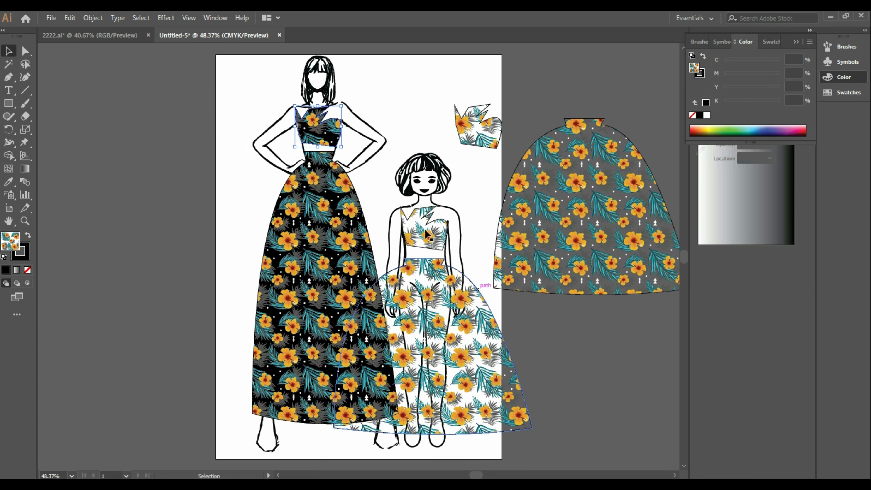
pyautogui.click(398, 94)
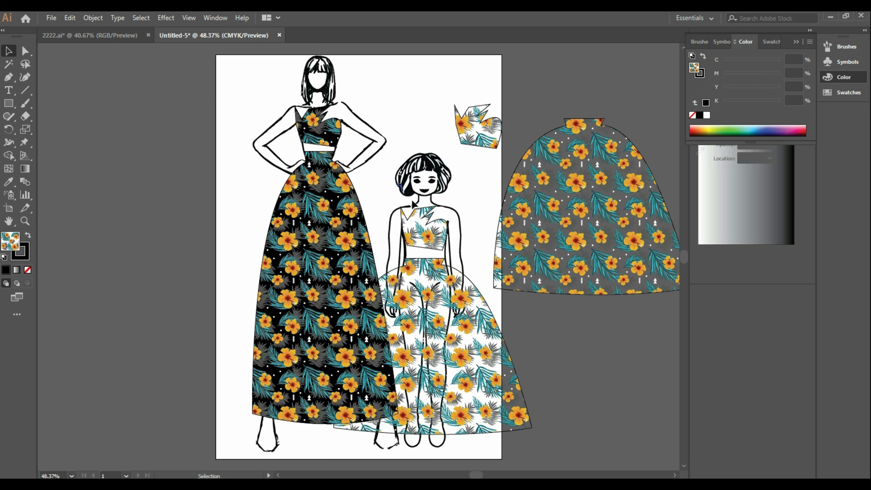
# Fill the short figure's skirt with black and lay the spare wide floral skirt over it.
pyautogui.click(499, 329)
pyautogui.click(477, 321)
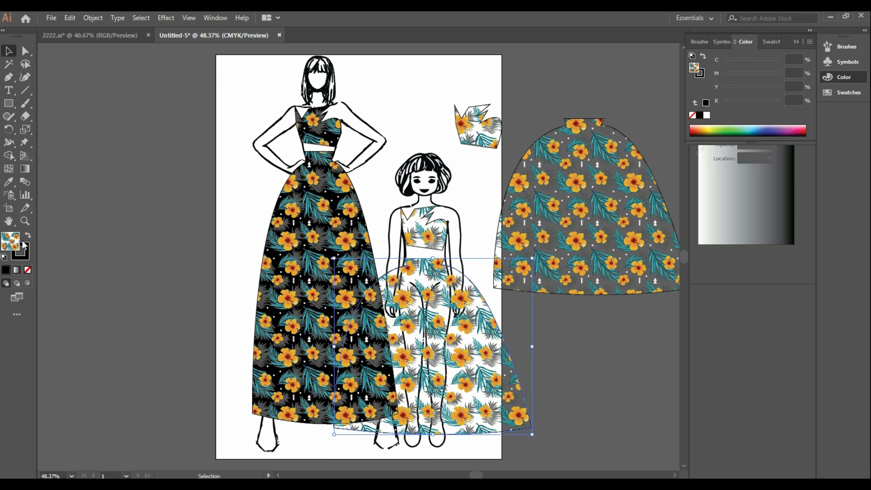
pyautogui.click(699, 115)
pyautogui.moveTo(580, 263); pyautogui.dragTo(452, 376)
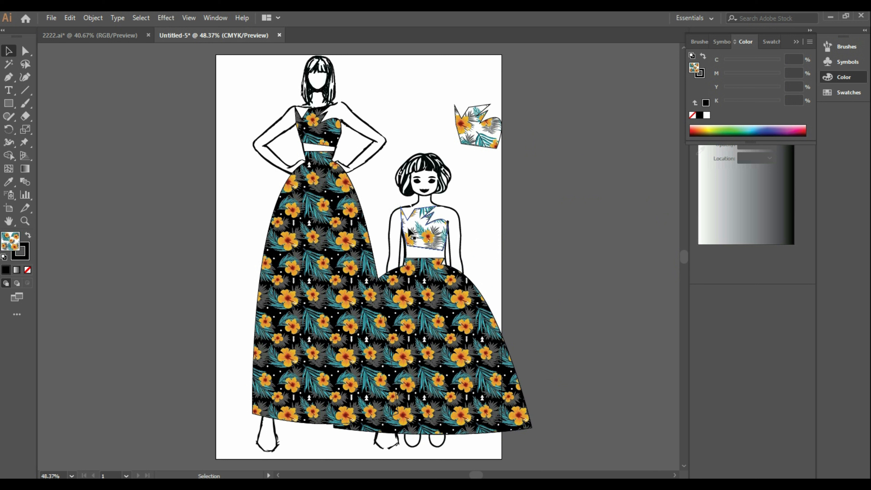
# Fill the short figure's top with black and lay the remaining spare floral top over it.
pyautogui.click(425, 237)
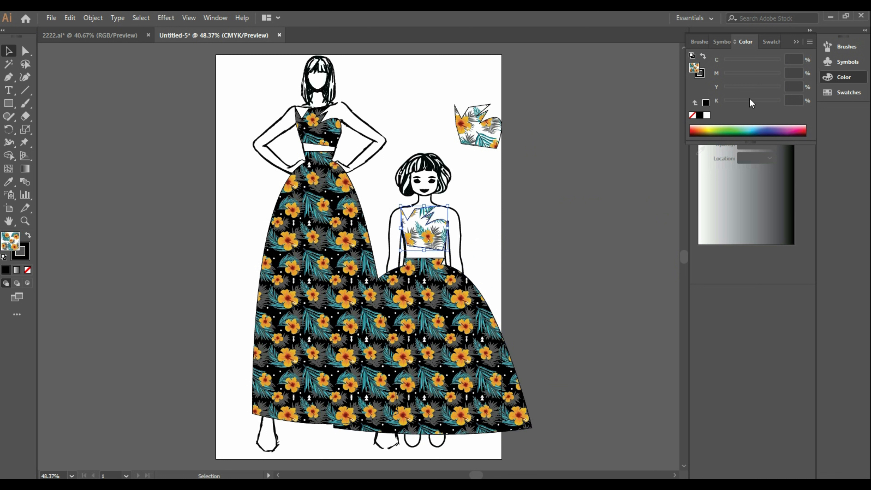
pyautogui.click(699, 116)
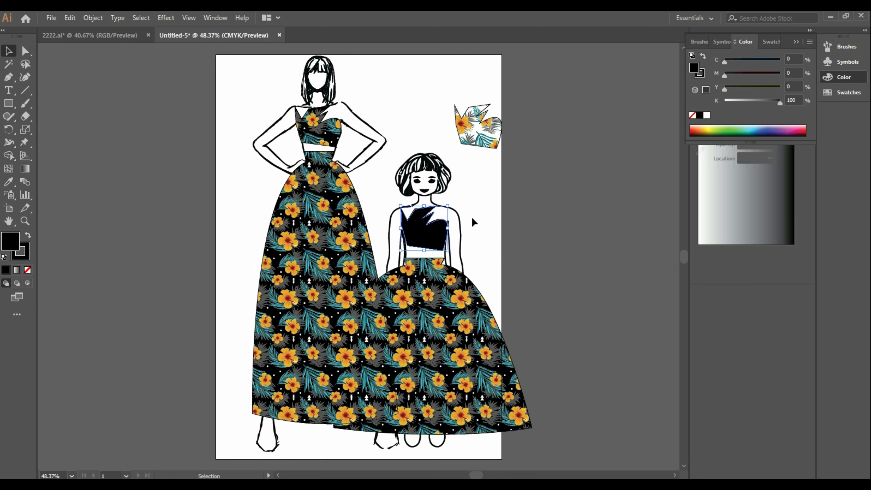
pyautogui.click(481, 146)
pyautogui.moveTo(482, 145); pyautogui.dragTo(431, 239)
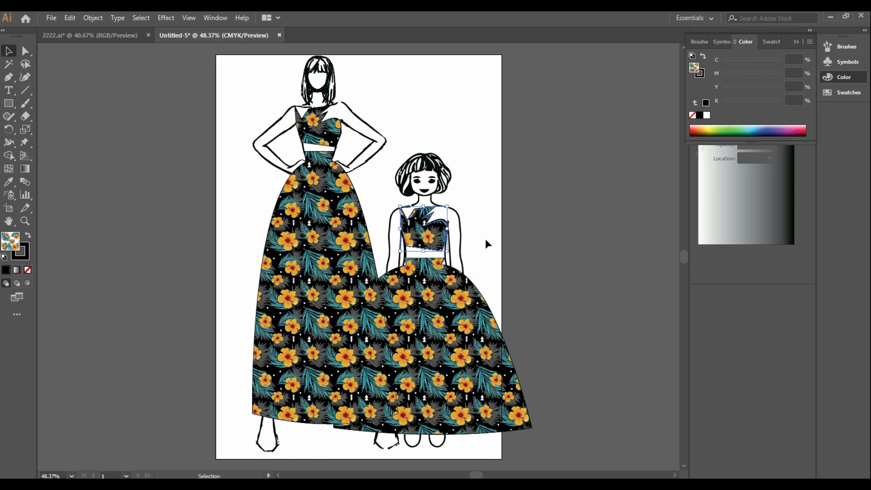
# Nudge the floral overlay slightly up and right so it lines up with the short figure's black top.
pyautogui.press('Up')
pyautogui.press('Up')
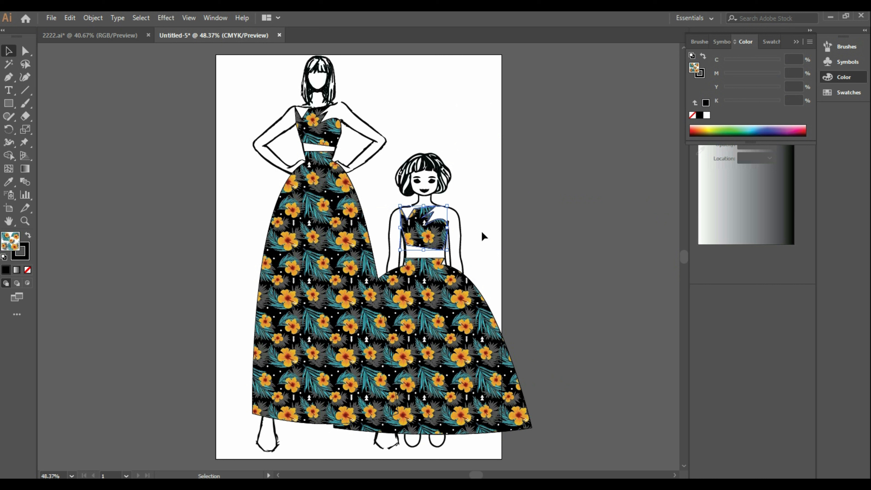
pyautogui.press('Down')
pyautogui.press('Right')
pyautogui.press('Up')
pyautogui.click(493, 201)
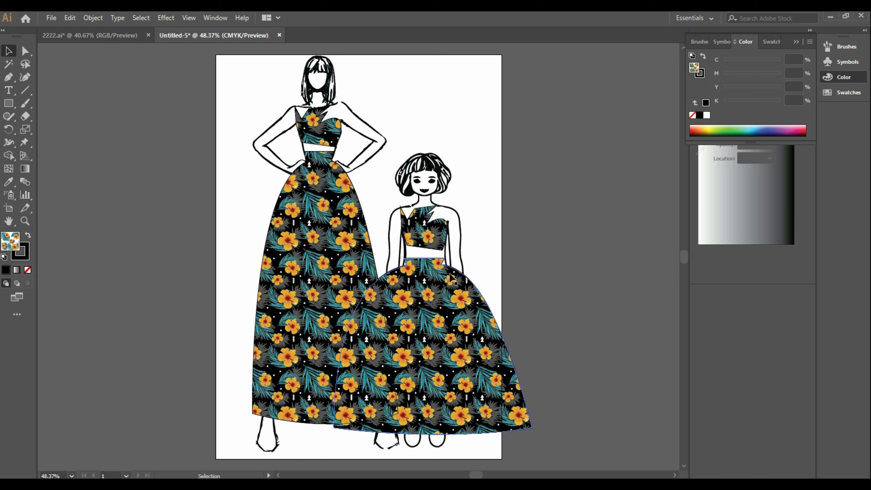
# Open the Arrows_Special brush library and apply the Arrow 2.07 brush to the outline of the tall figure's skirt.
pyautogui.click(337, 155)
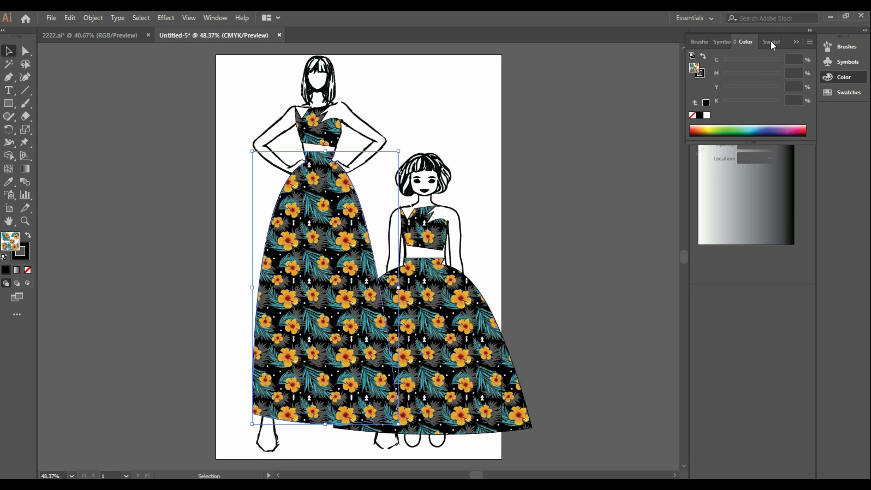
pyautogui.click(699, 42)
pyautogui.click(694, 105)
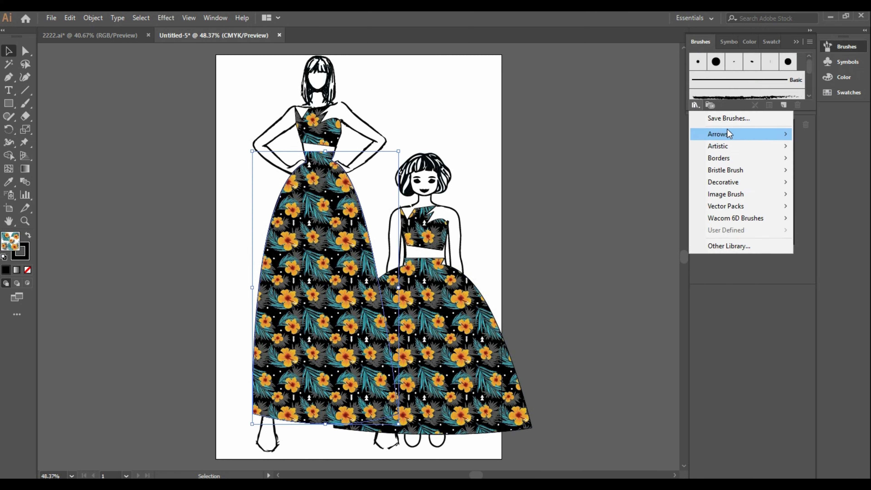
pyautogui.moveTo(720, 134)
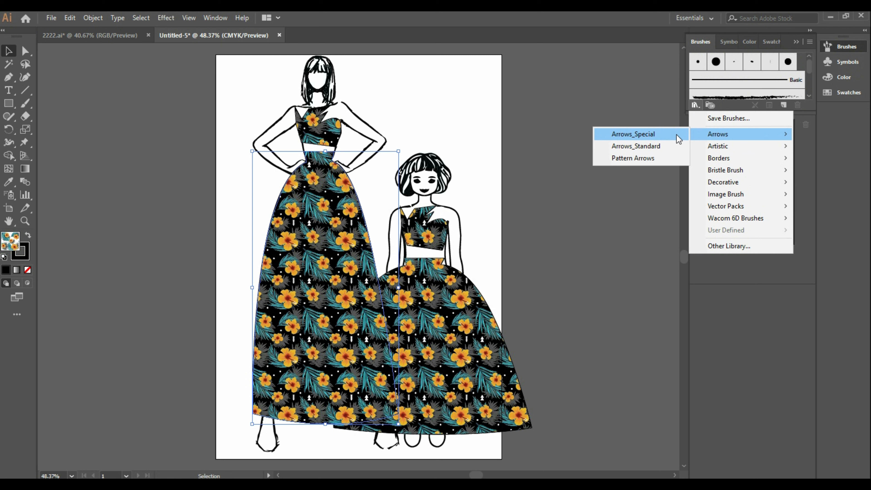
pyautogui.click(669, 135)
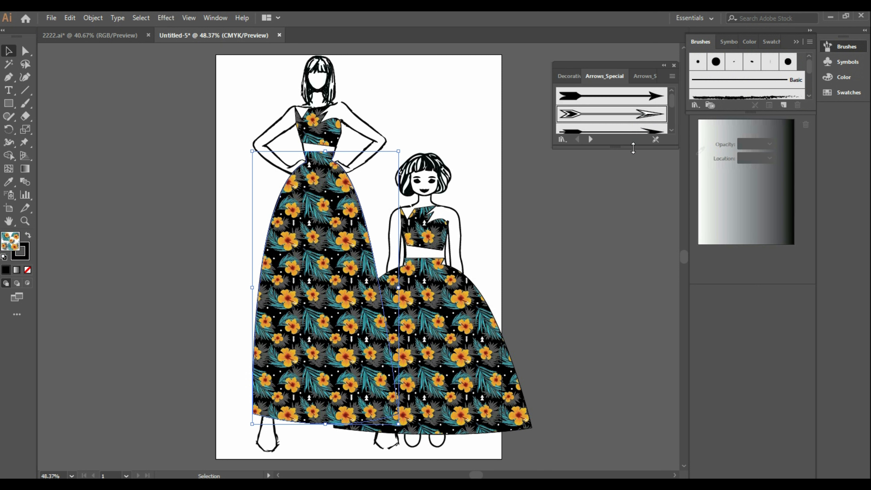
pyautogui.moveTo(633, 148); pyautogui.dragTo(632, 250)
pyautogui.click(610, 204)
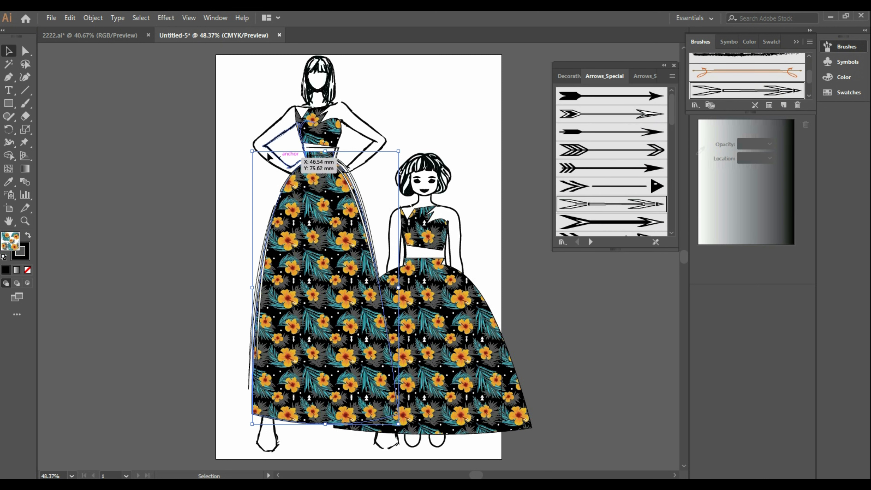
# Apply the second brush of the Arrows_Special library to the outlines of both figures' tops.
pyautogui.click(313, 130)
pyautogui.click(599, 206)
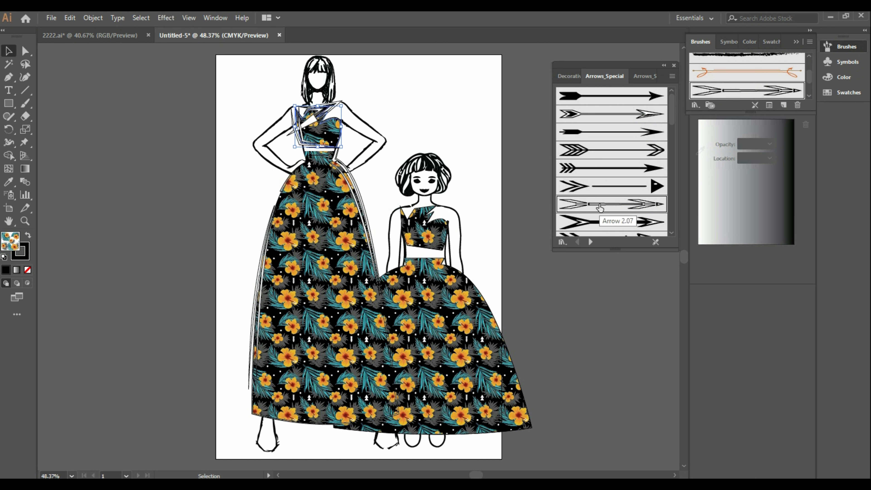
pyautogui.click(619, 117)
pyautogui.click(425, 233)
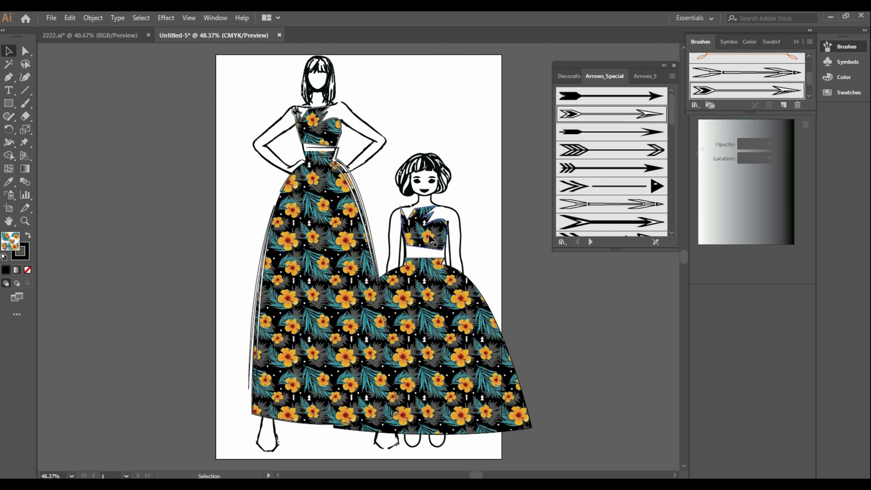
pyautogui.click(621, 115)
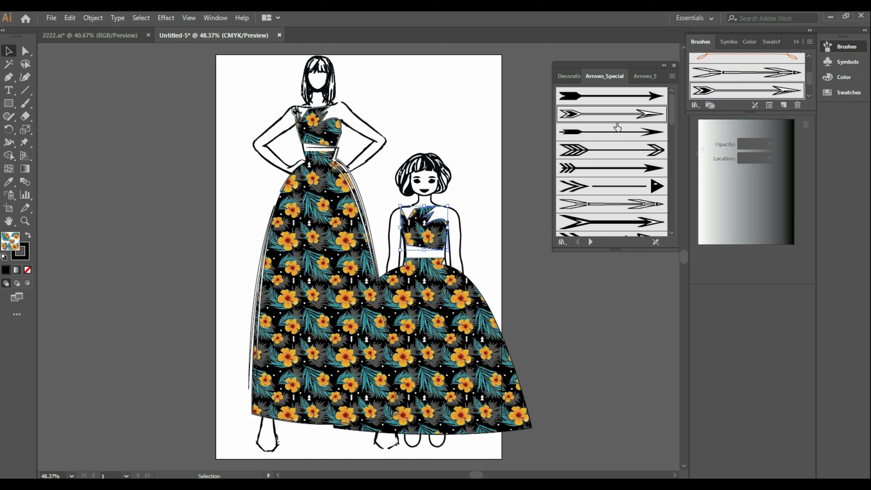
# Apply the Arrow 2.07 brush to the outline of the short figure's skirt and close the brush library.
pyautogui.click(460, 343)
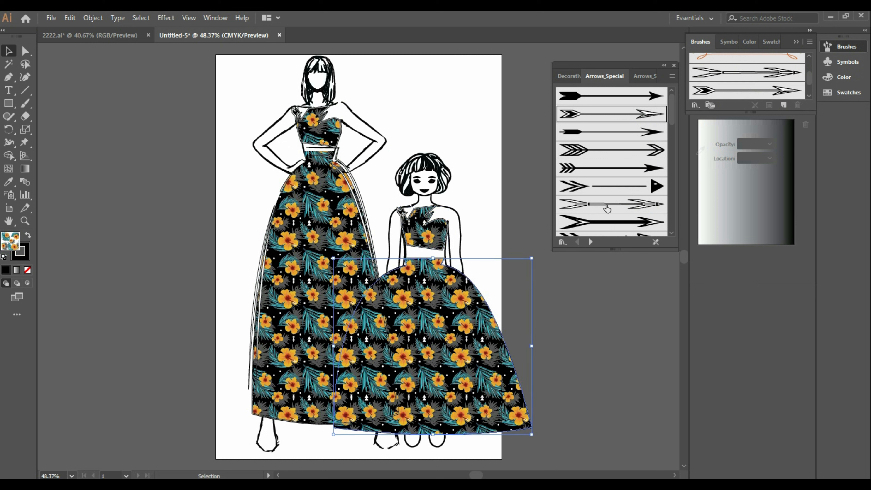
pyautogui.click(635, 211)
pyautogui.click(498, 123)
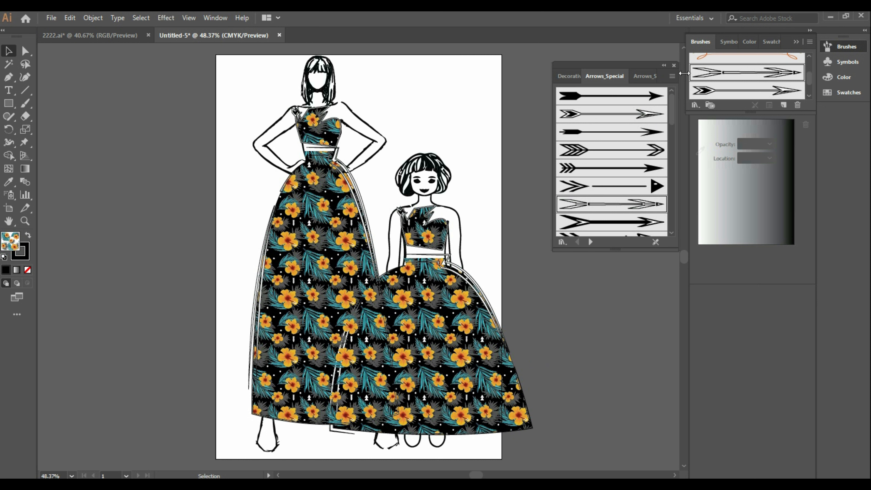
pyautogui.click(673, 65)
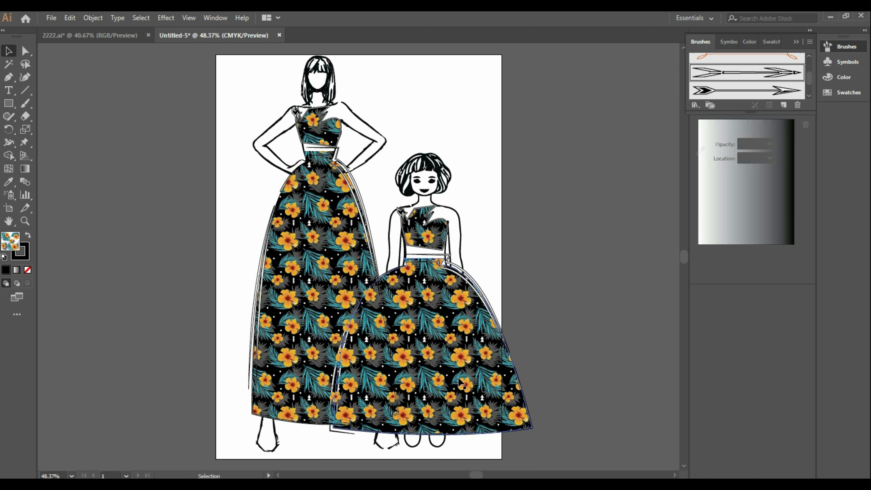
# Scale the short figure and her outfit down slightly as one group and move them right, away from the tall figure.
pyautogui.moveTo(392, 115); pyautogui.dragTo(462, 270)
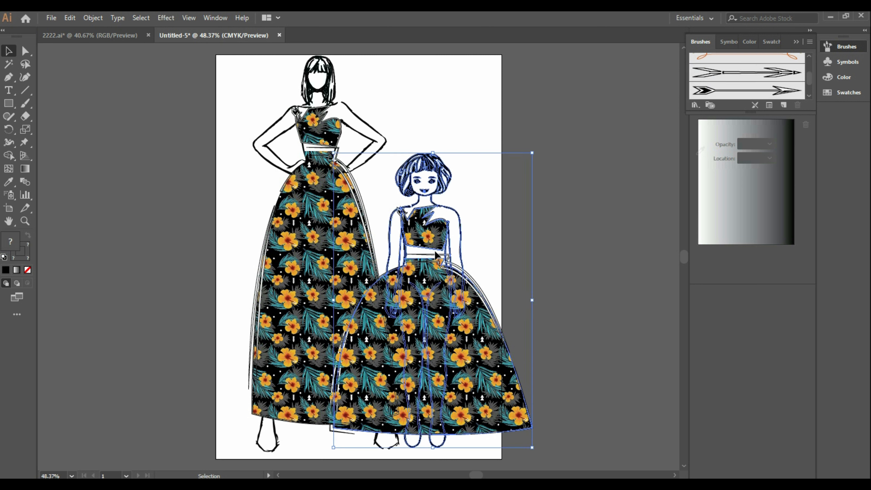
pyautogui.rightClick(442, 252)
pyautogui.click(465, 312)
pyautogui.moveTo(534, 152); pyautogui.dragTo(516, 177)
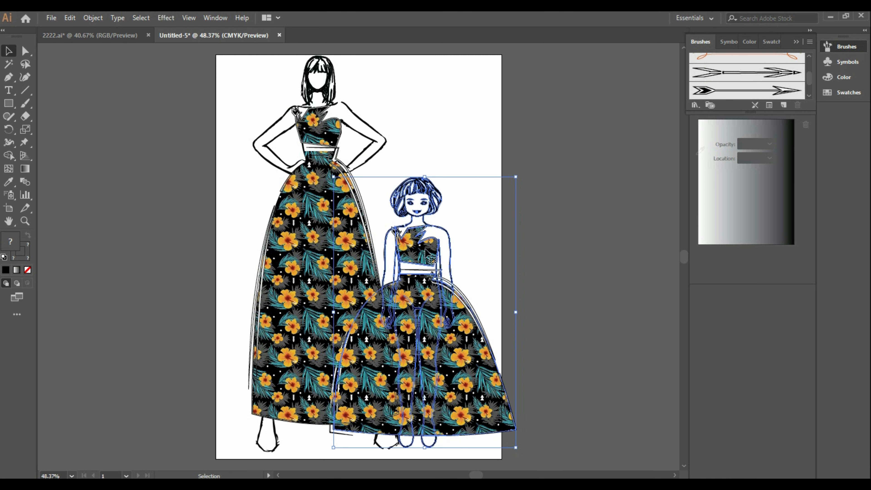
pyautogui.moveTo(425, 249); pyautogui.dragTo(475, 247)
pyautogui.click(581, 249)
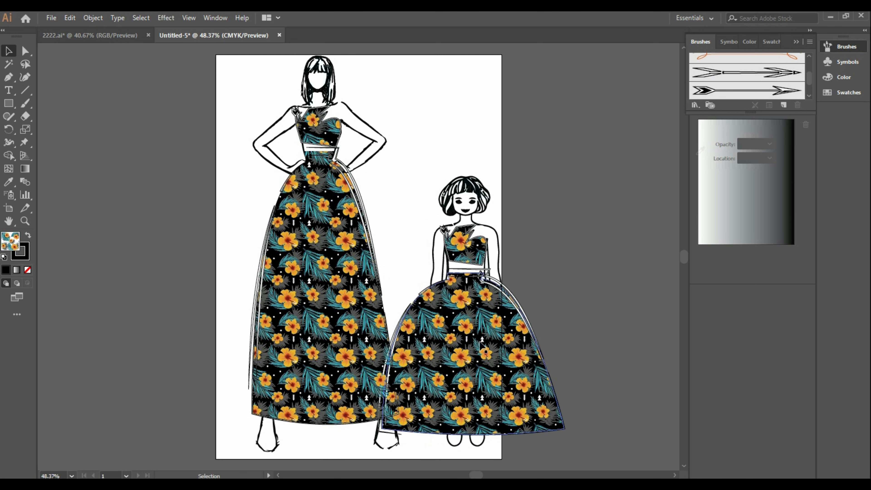
# Scale the short figure and her outfit down further, keeping her feet near the artboard's lower edge.
pyautogui.click(484, 348)
pyautogui.moveTo(565, 176); pyautogui.dragTo(543, 211)
pyautogui.click(642, 360)
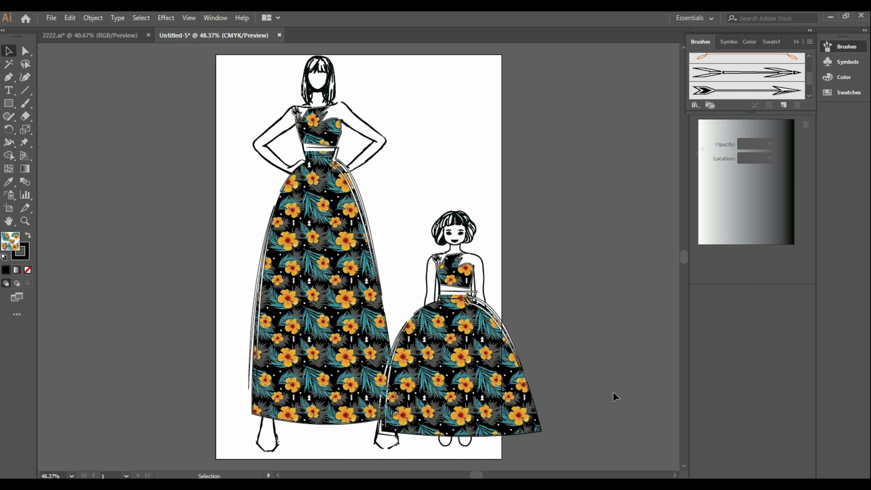
# Select the tall figure together with her skirt and top and group them.
pyautogui.click(305, 305)
pyautogui.moveTo(263, 73); pyautogui.dragTo(334, 256)
pyautogui.rightClick(316, 199)
pyautogui.click(360, 267)
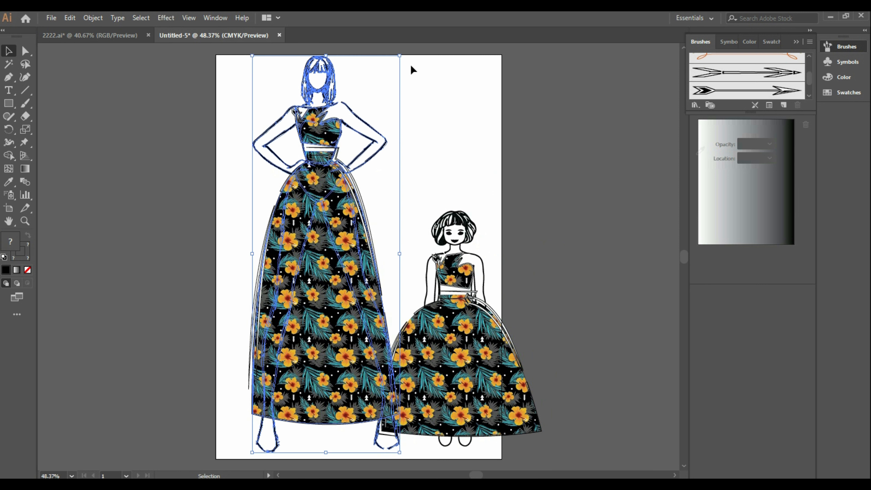
# Scale the tall figure's group down slightly and move it toward the artboard's left edge.
pyautogui.moveTo(399, 56); pyautogui.dragTo(393, 76)
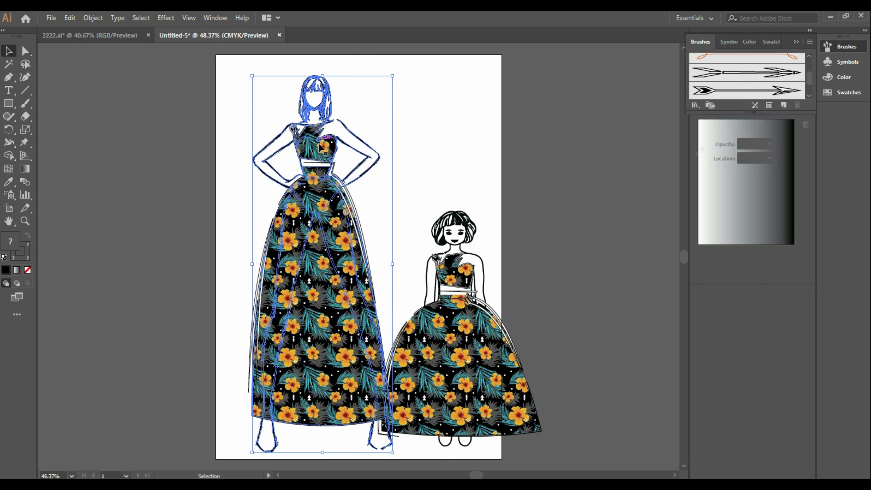
pyautogui.moveTo(319, 147); pyautogui.dragTo(289, 152)
pyautogui.click(443, 94)
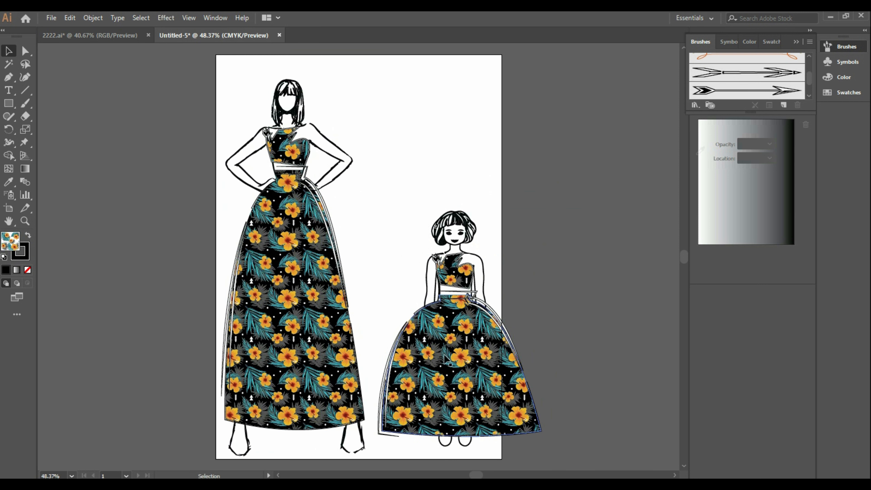
# Move the short figure left until she fits on the artboard and bring her in front of the tall figure.
pyautogui.moveTo(474, 326); pyautogui.dragTo(432, 342)
pyautogui.click(548, 297)
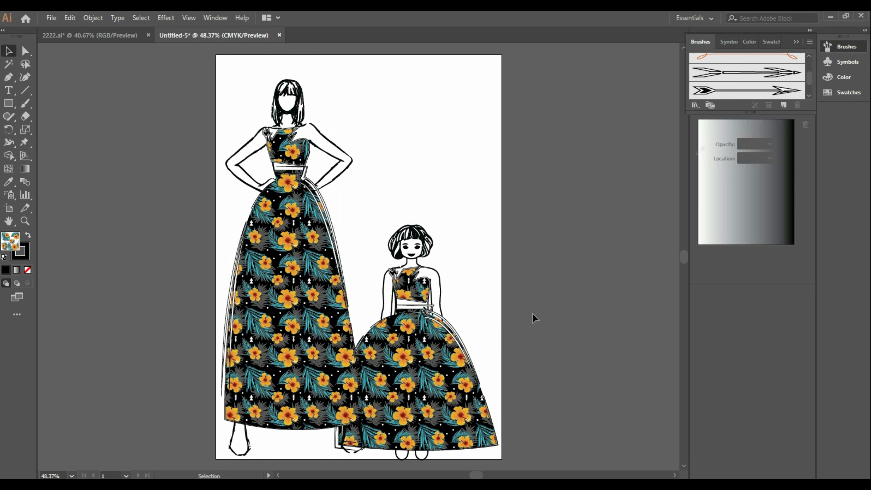
pyautogui.rightClick(418, 346)
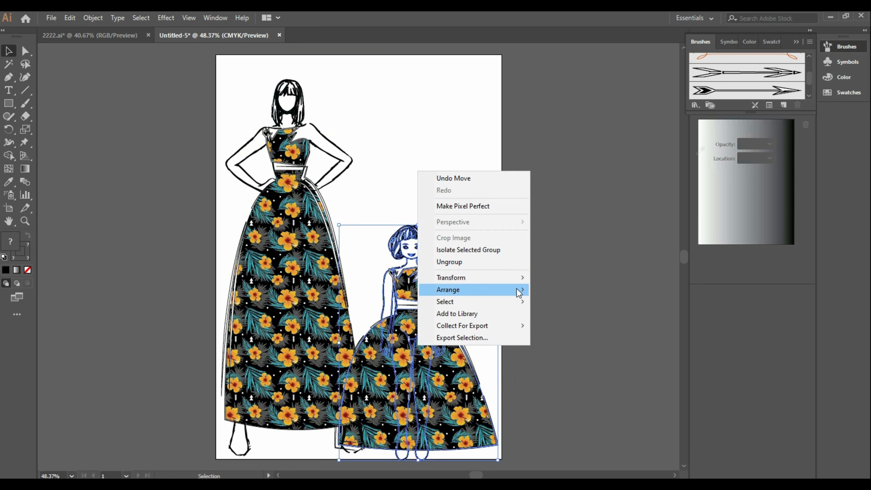
pyautogui.click(545, 290)
pyautogui.click(566, 299)
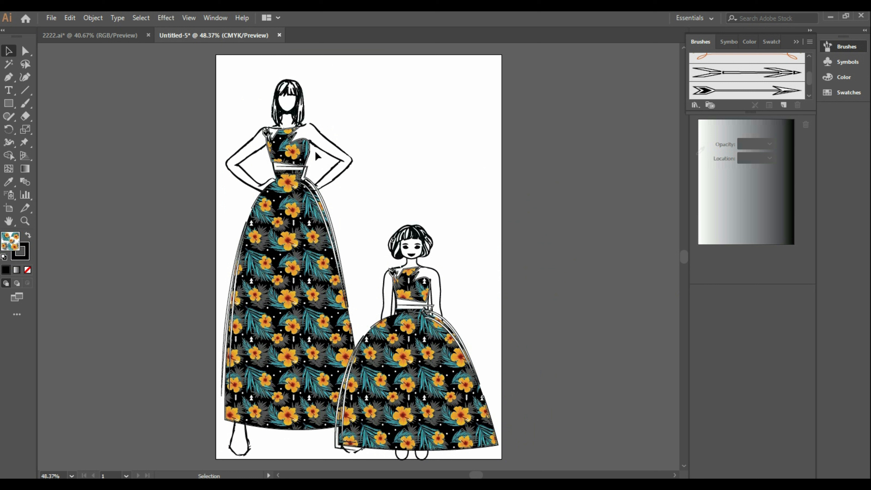
# Draw a rectangle covering the whole artboard and send it behind both figures as a background.
pyautogui.click(9, 103)
pyautogui.moveTo(215, 56); pyautogui.dragTo(501, 459)
pyautogui.click(8, 51)
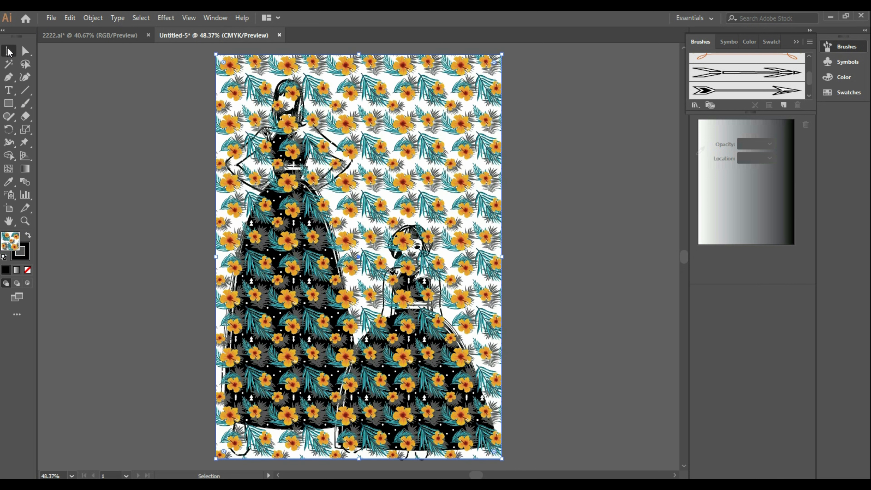
pyautogui.rightClick(346, 88)
pyautogui.moveTo(405, 258)
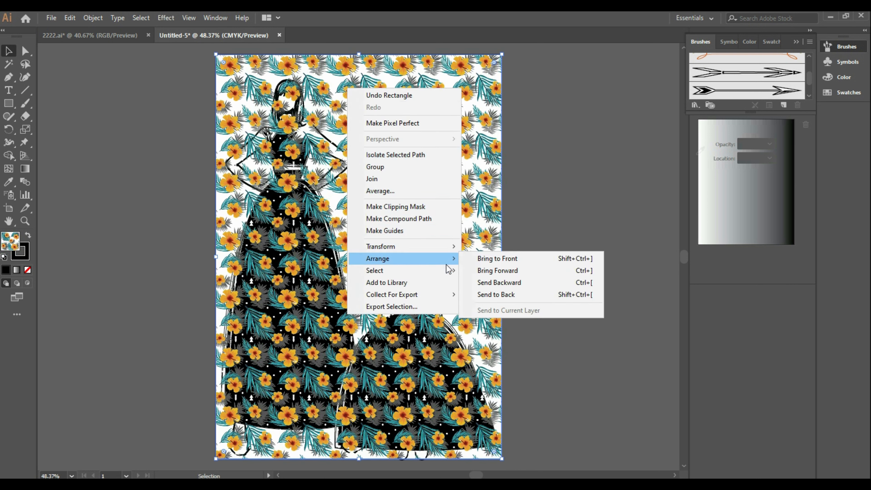
pyautogui.click(487, 283)
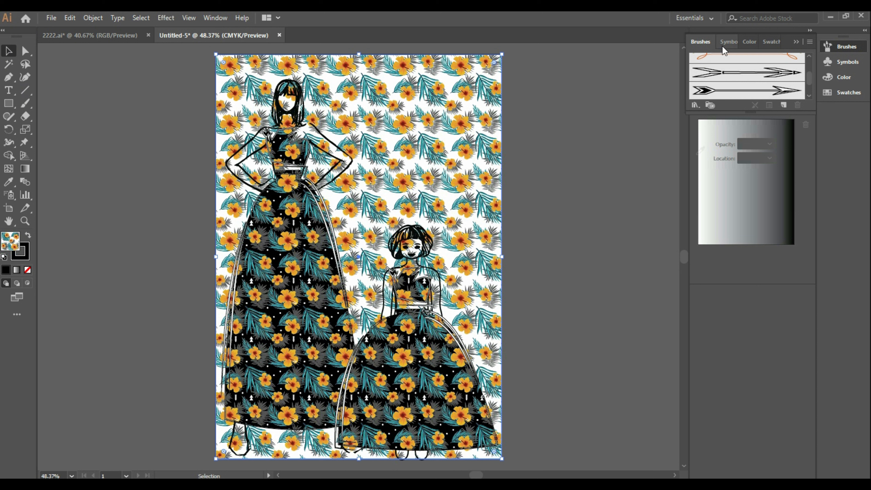
# Open the Nature_Foliage pattern swatch library and enlarge its panel.
pyautogui.click(771, 41)
pyautogui.click(694, 105)
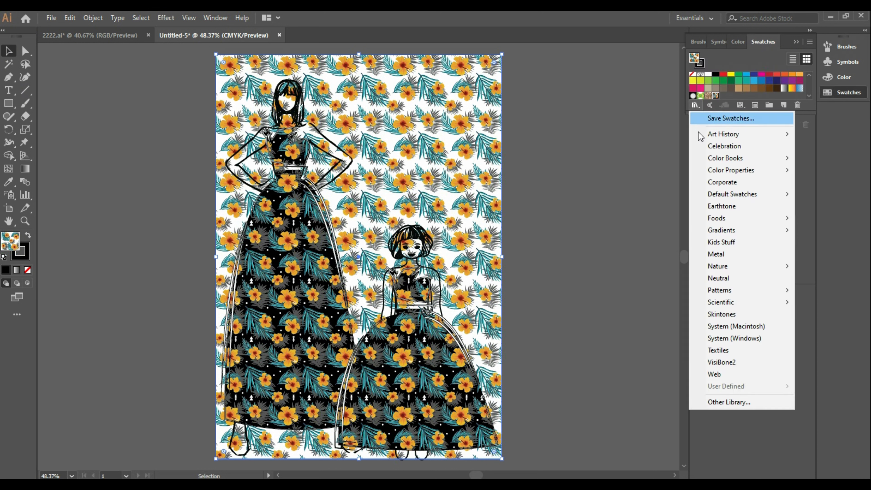
pyautogui.moveTo(735, 299)
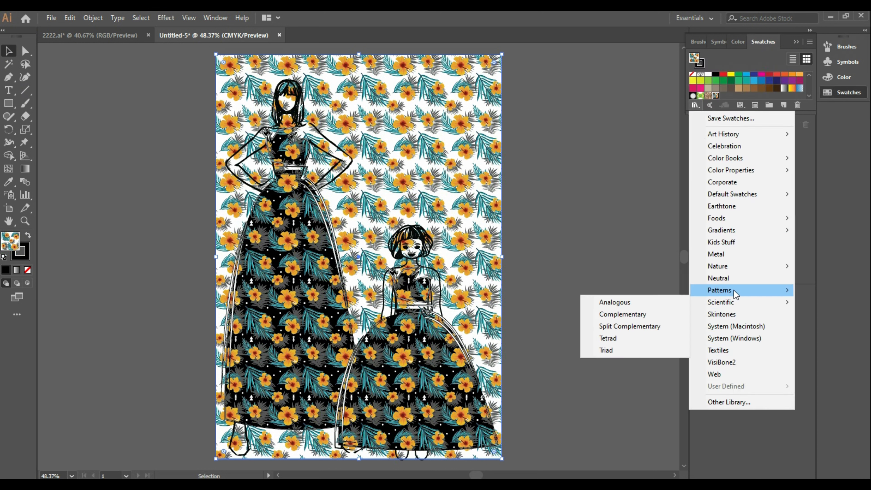
pyautogui.moveTo(673, 312)
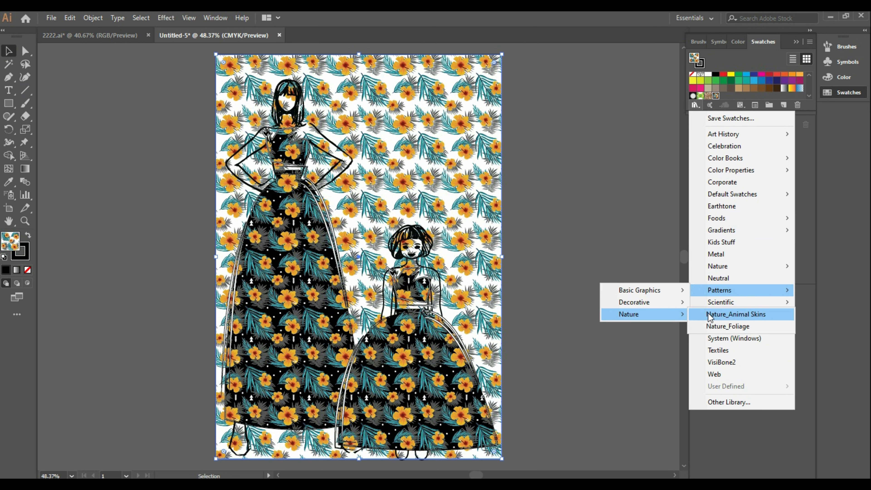
pyautogui.click(734, 314)
pyautogui.click(579, 200)
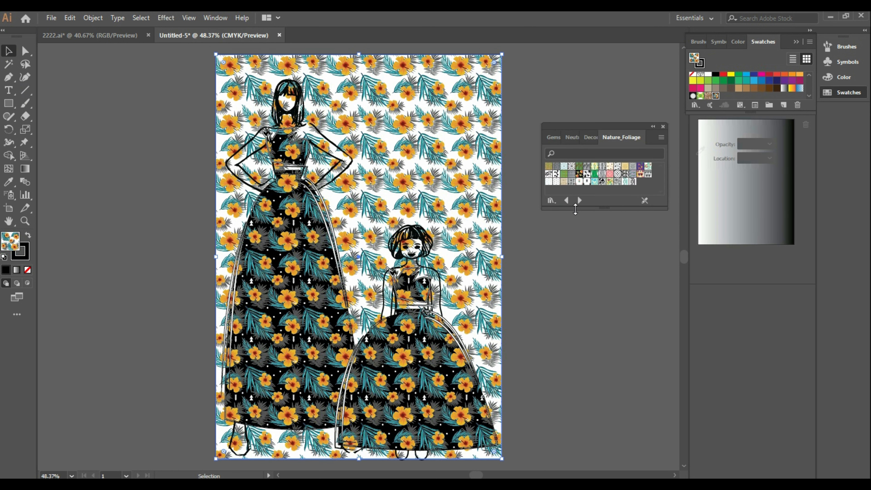
pyautogui.moveTo(601, 213); pyautogui.dragTo(614, 297)
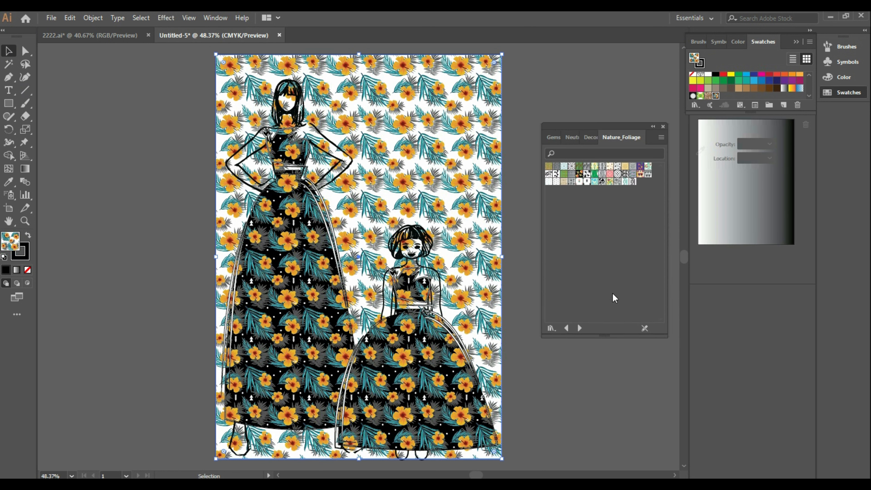
# Try grey floral, ornamental tile and black-on-white flower and leaf patterns from the Nature_Foliage library as the background fill.
pyautogui.click(617, 181)
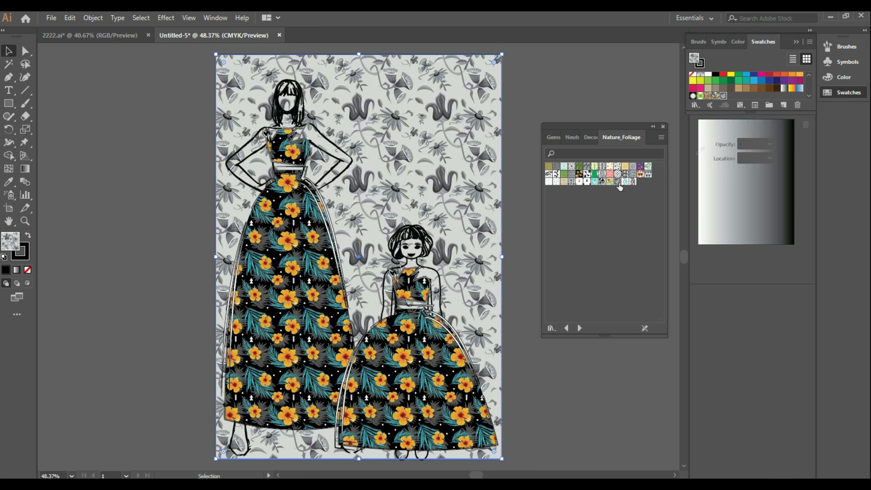
pyautogui.click(632, 169)
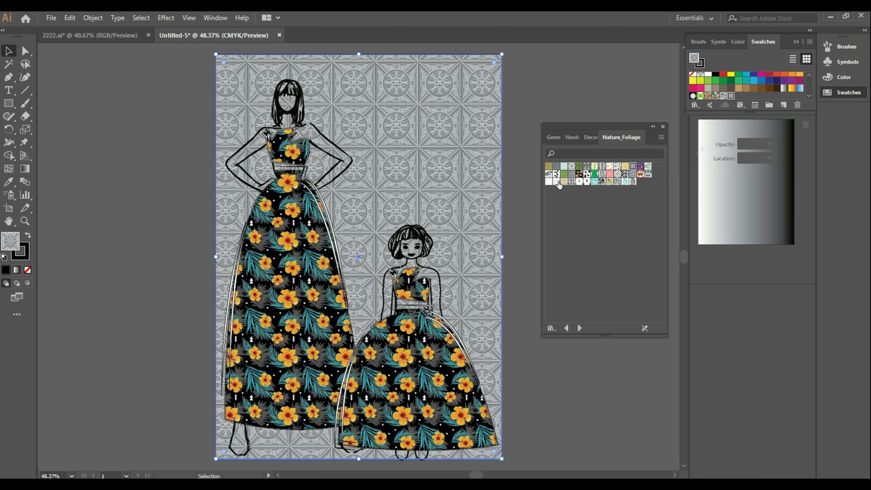
pyautogui.click(556, 174)
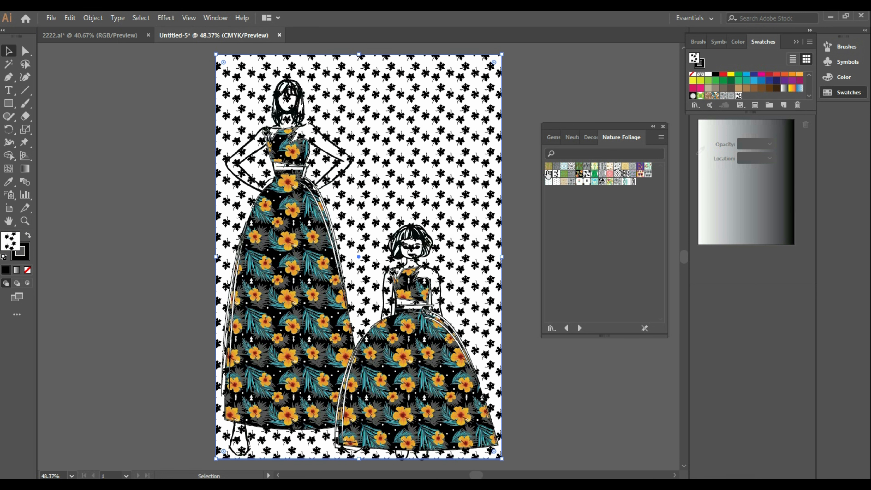
pyautogui.click(548, 174)
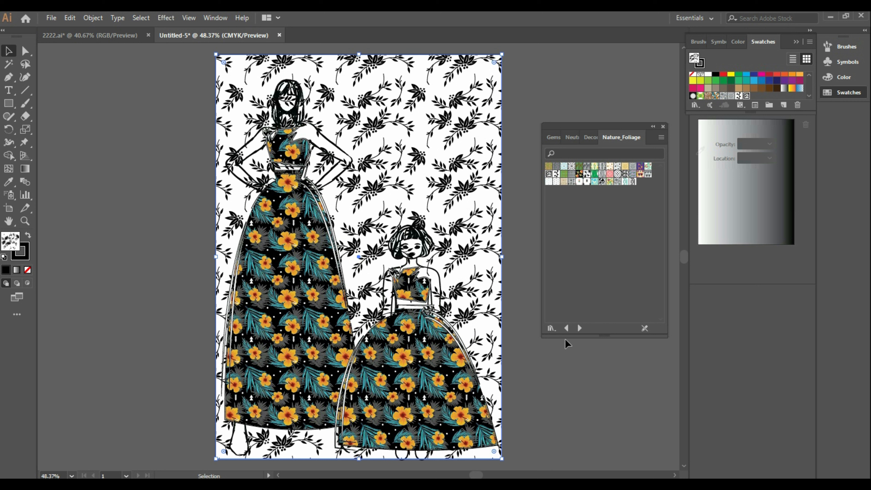
# Go back through the swatch libraries to Decorative Legacy and fill the background rectangle with the Plaid 3 Color pattern.
pyautogui.click(566, 328)
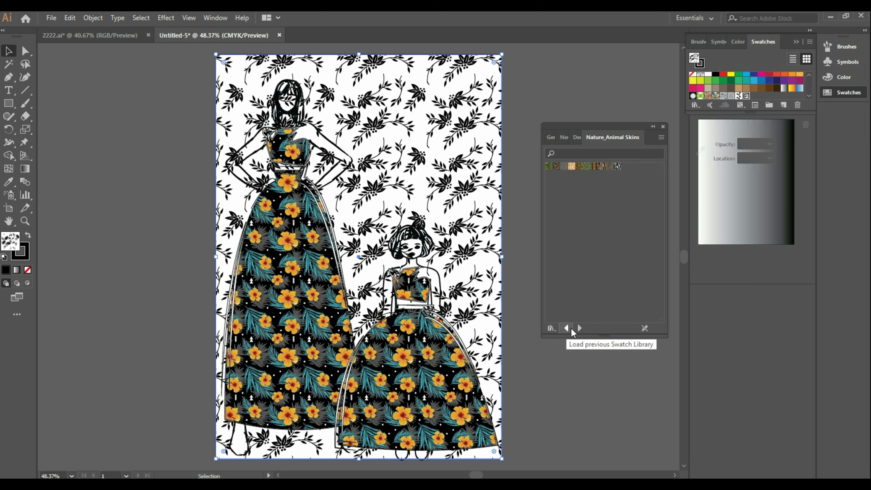
pyautogui.click(566, 328)
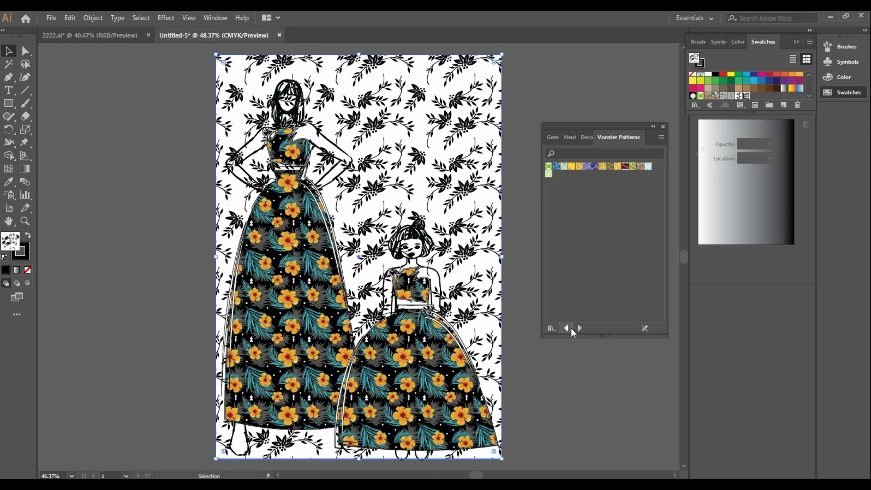
pyautogui.click(568, 328)
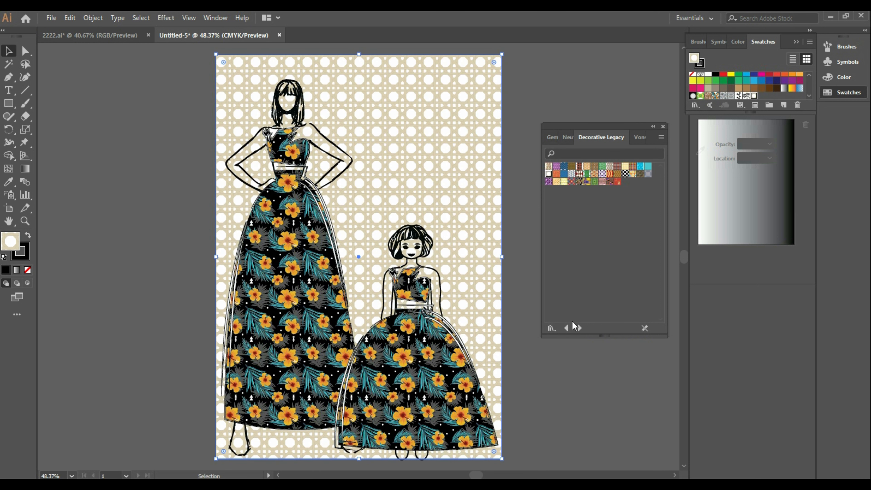
pyautogui.click(626, 168)
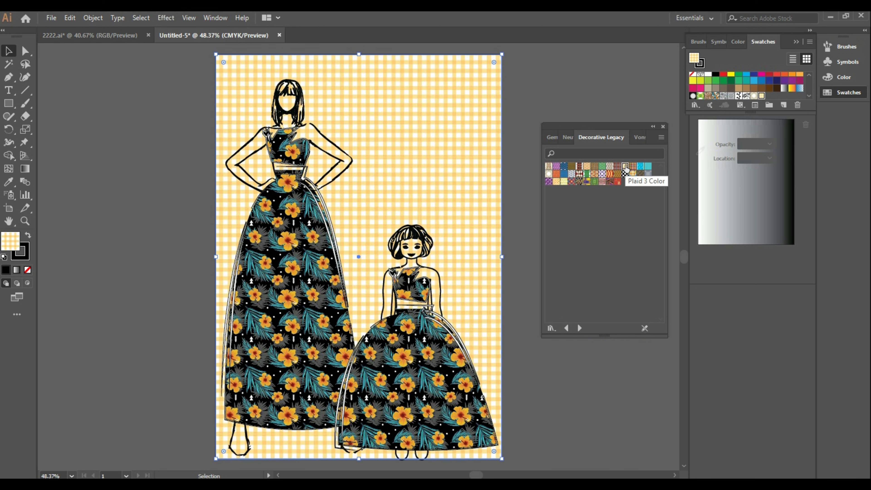